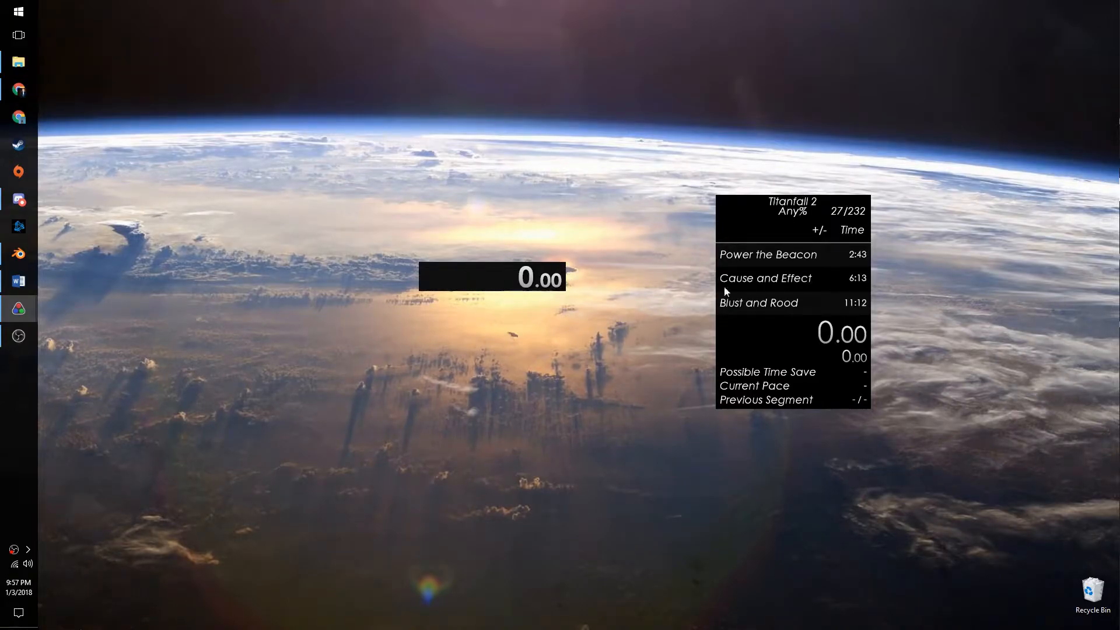
Move the Titanfall 2 splits window and the blank timer further apart on the desktop
{"action": "left_click_drag", "start_coordinate": [768, 269], "coordinate": [812, 257]}
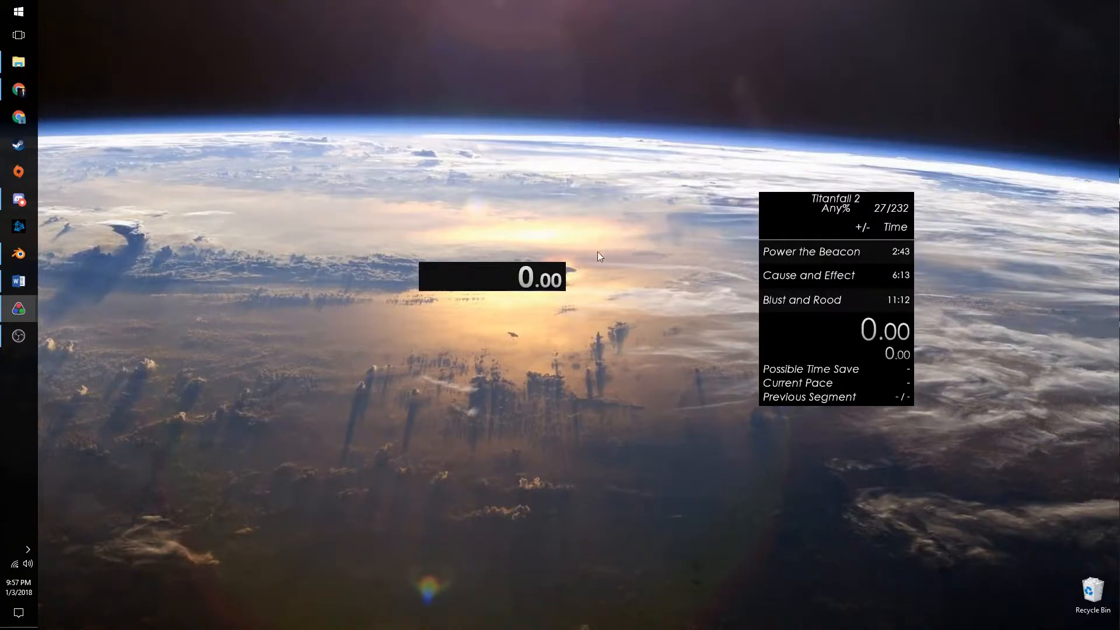
{"action": "left_click_drag", "start_coordinate": [511, 286], "coordinate": [455, 268]}
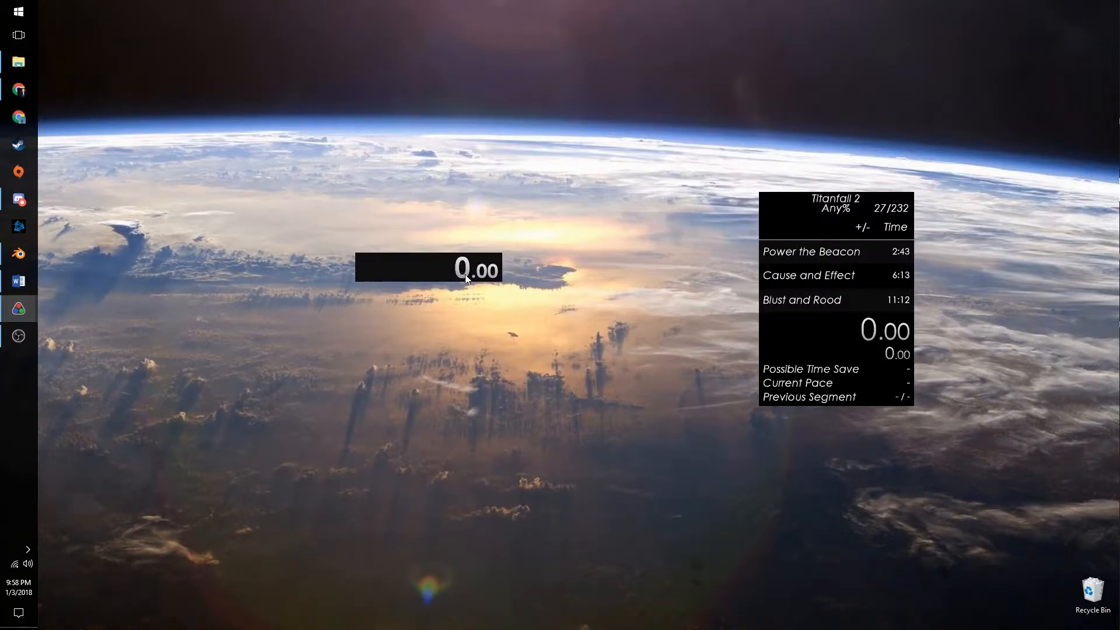
{"action": "right_click", "coordinate": [456, 263]}
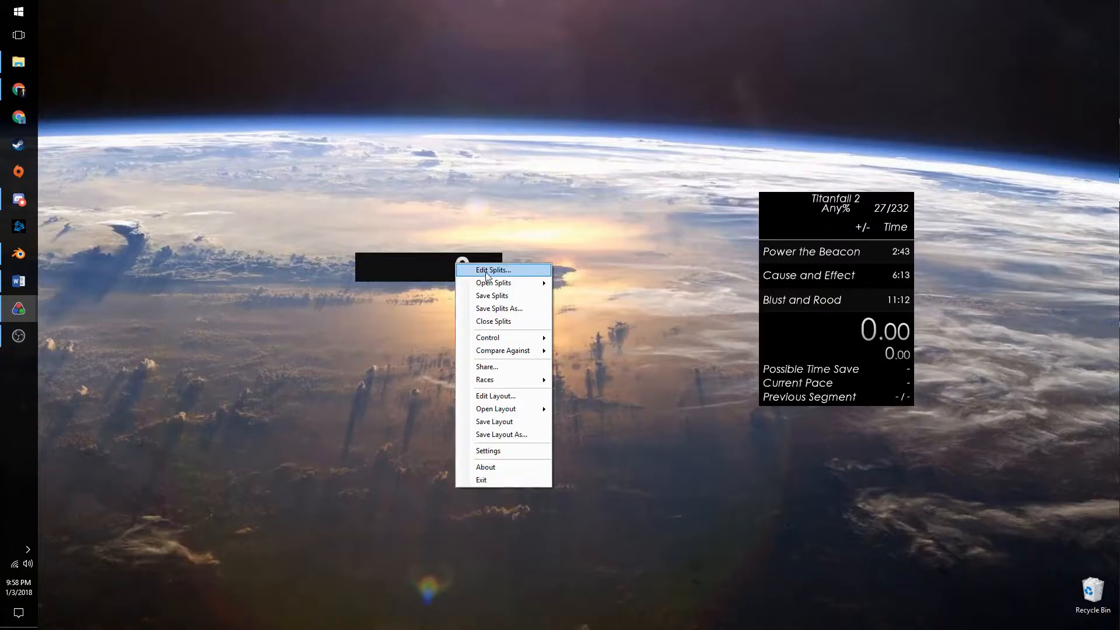
{"action": "left_click", "coordinate": [486, 271]}
{"action": "left_click", "coordinate": [466, 348]}
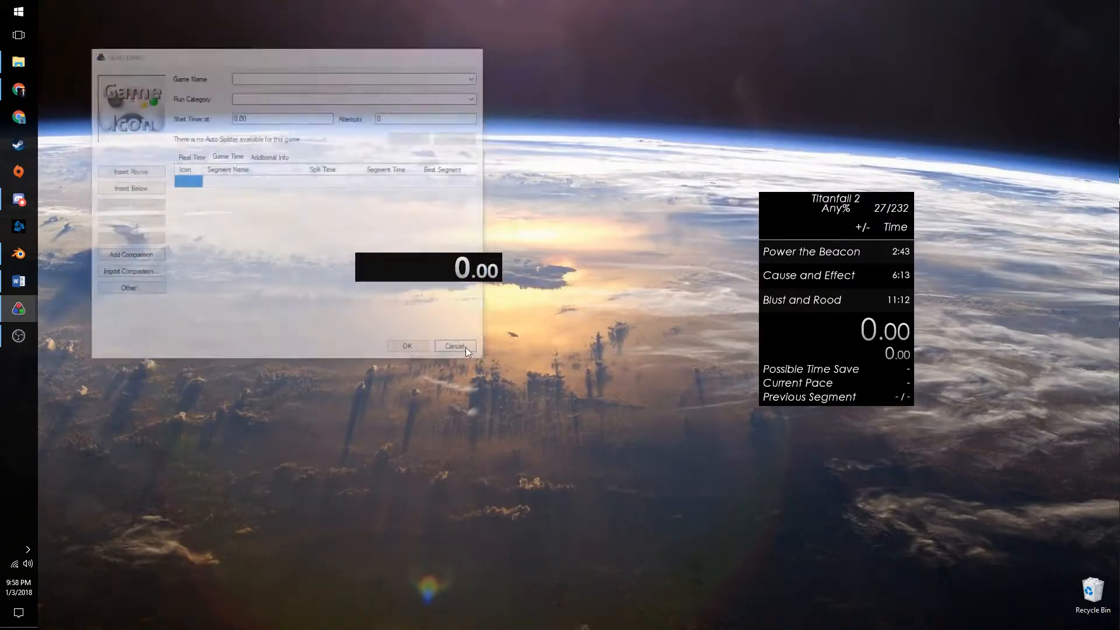
Open the splits editor for the blank timer and set the game name to Titanfall 2
{"action": "right_click", "coordinate": [473, 271]}
{"action": "mouse_move", "coordinate": [560, 286]}
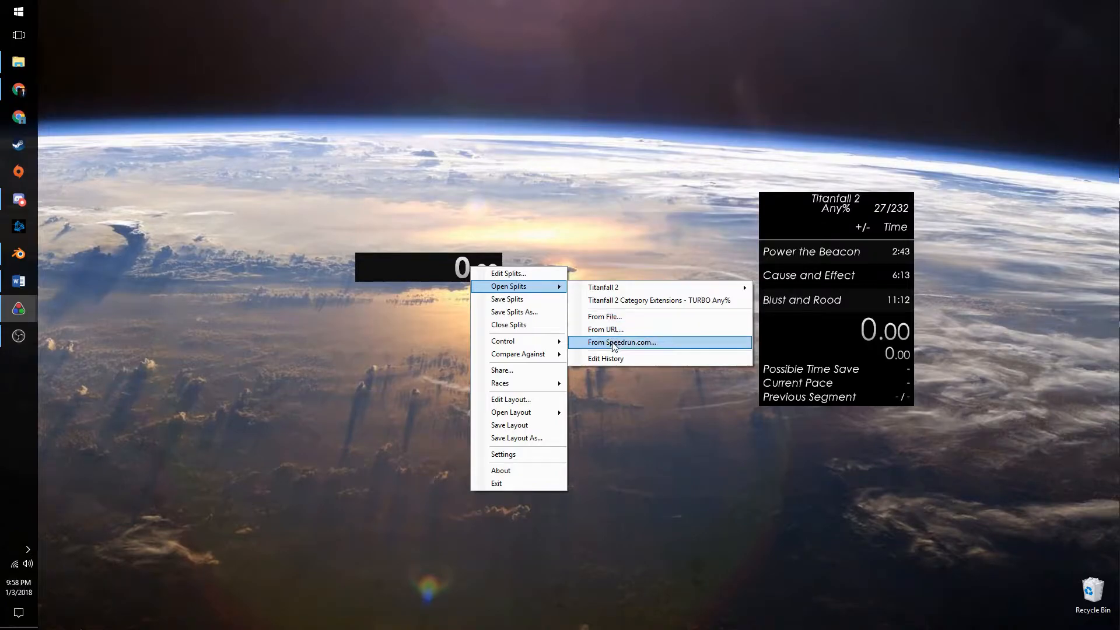
{"action": "left_click", "coordinate": [499, 273]}
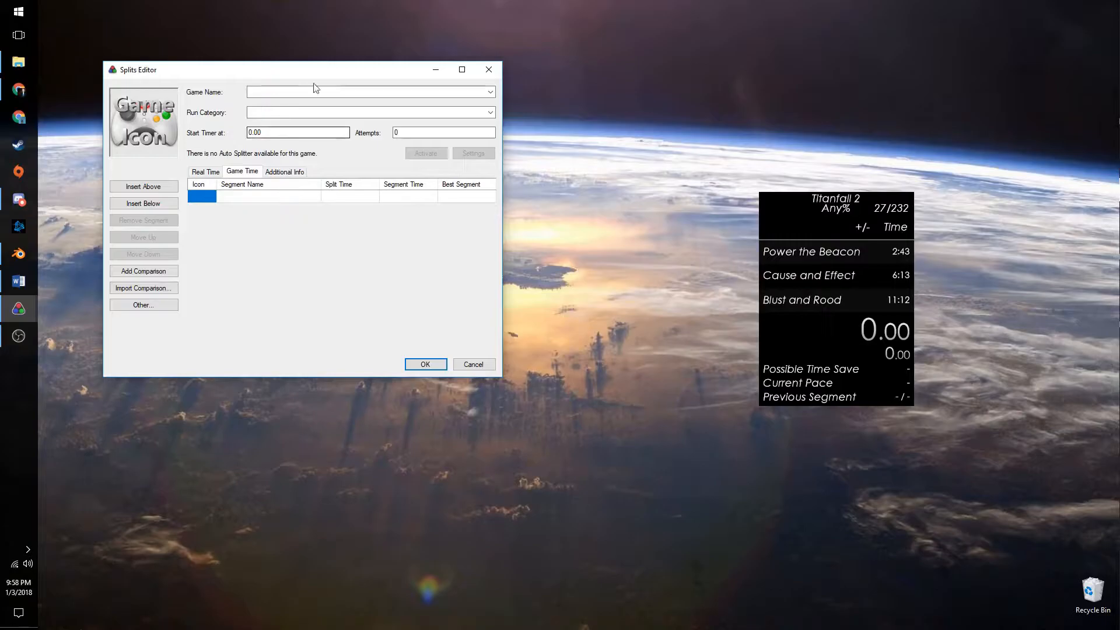
{"action": "left_click_drag", "start_coordinate": [221, 75], "coordinate": [231, 78]}
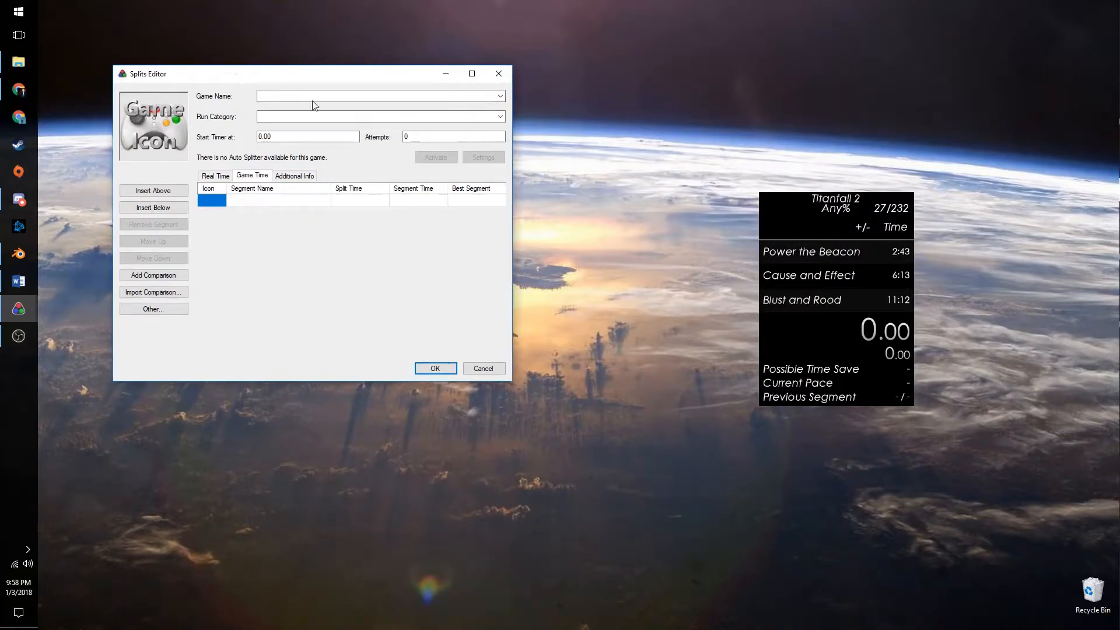
{"action": "left_click", "coordinate": [480, 100]}
{"action": "type", "text": "titanfall"}
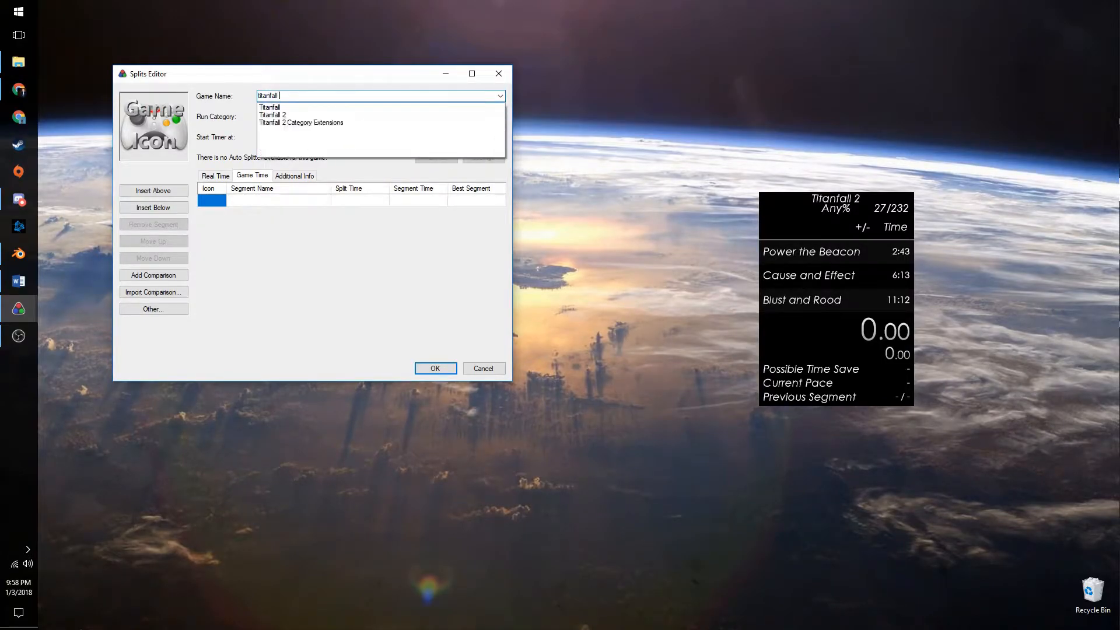
{"action": "left_click", "coordinate": [281, 107]}
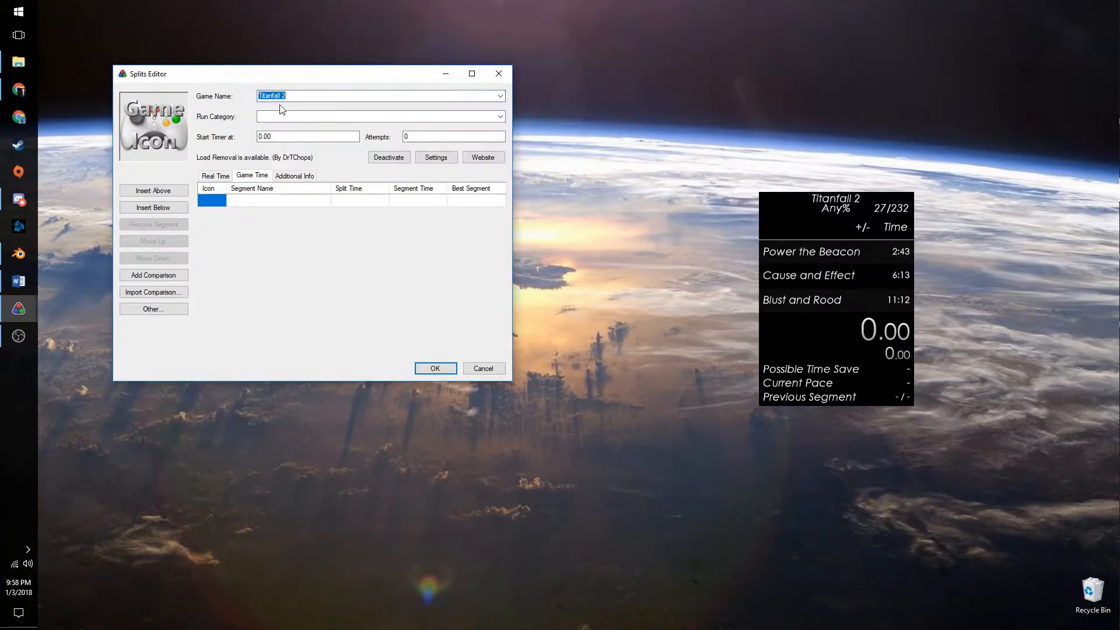
Set the run category to Challenges, and deactivate and reactivate the game's load removal
{"action": "left_click", "coordinate": [501, 119]}
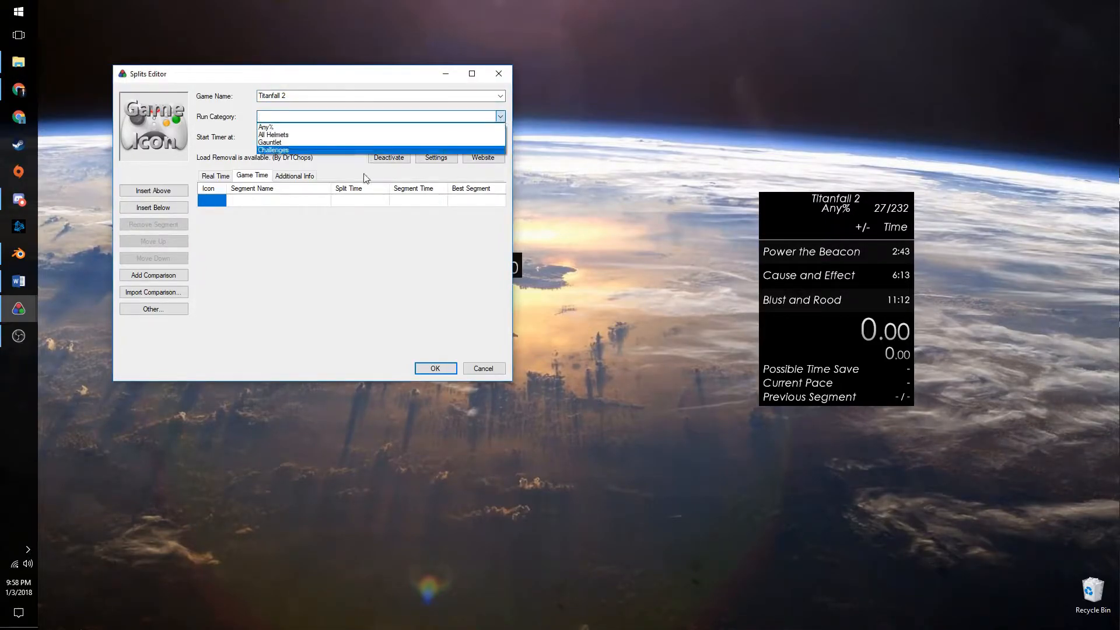
{"action": "left_click", "coordinate": [302, 150]}
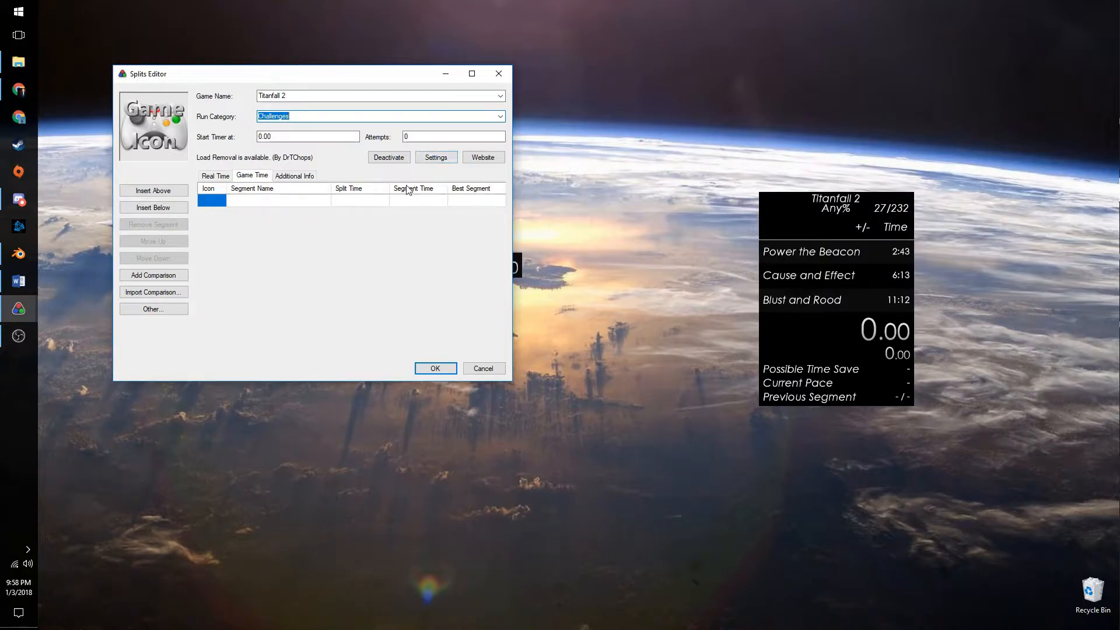
{"action": "left_click", "coordinate": [389, 158]}
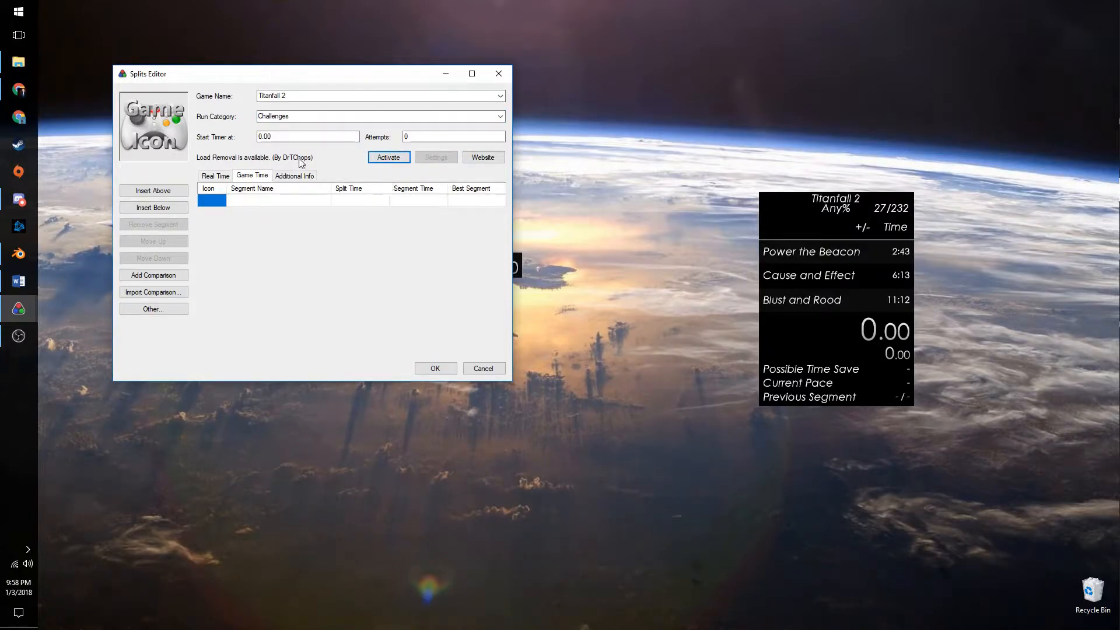
{"action": "left_click", "coordinate": [382, 158]}
Create the three segments Beacon 2, Effect and Cause 2, and Blood and Rust, and accept the splits
{"action": "left_click", "coordinate": [299, 204]}
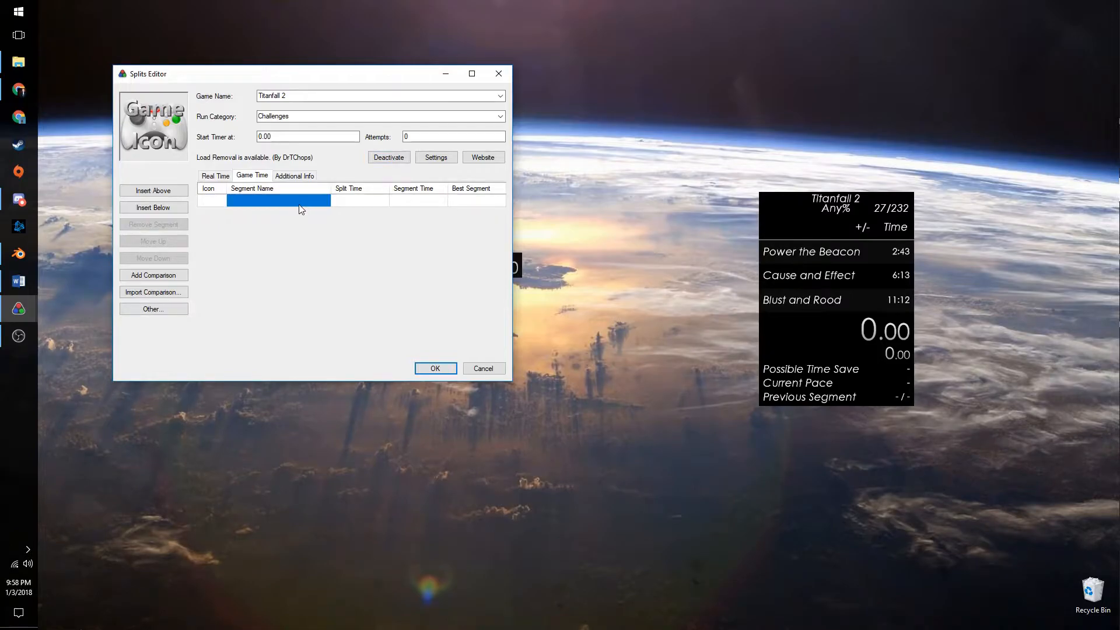
{"action": "left_click", "coordinate": [301, 209]}
{"action": "type", "text": "Power"}
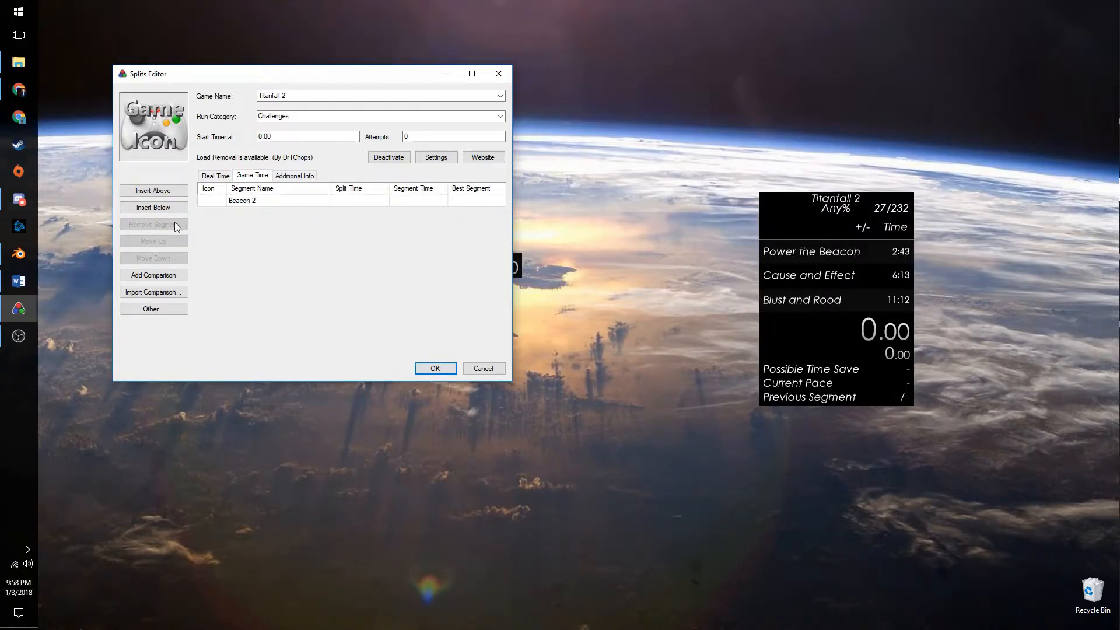
{"action": "left_click", "coordinate": [153, 208]}
{"action": "left_click", "coordinate": [263, 214]}
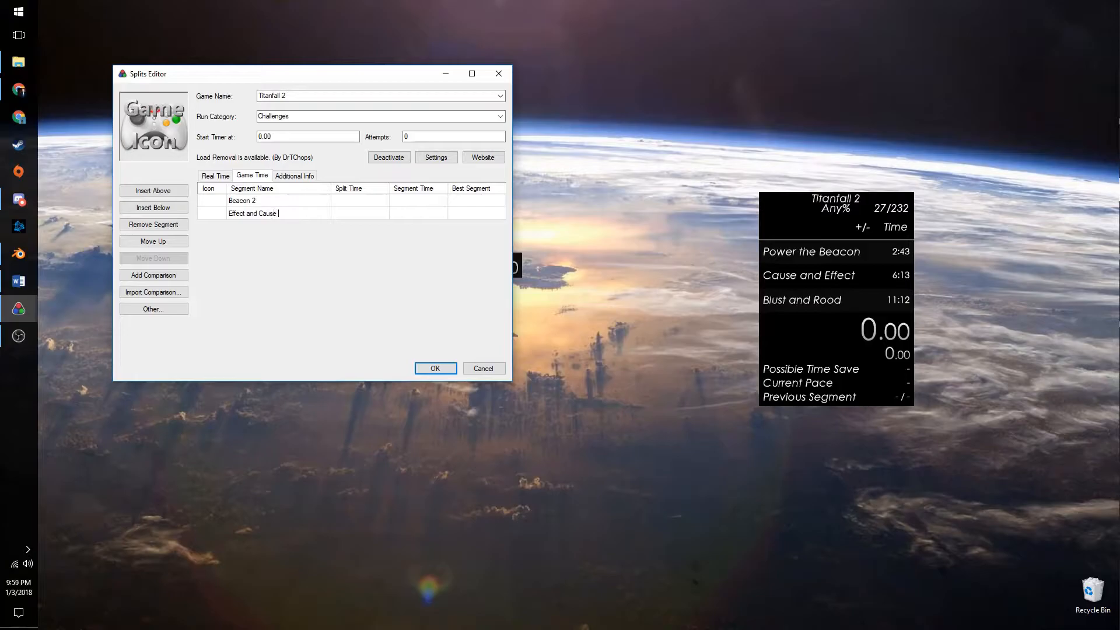
{"action": "left_click", "coordinate": [153, 208]}
{"action": "left_click", "coordinate": [254, 224]}
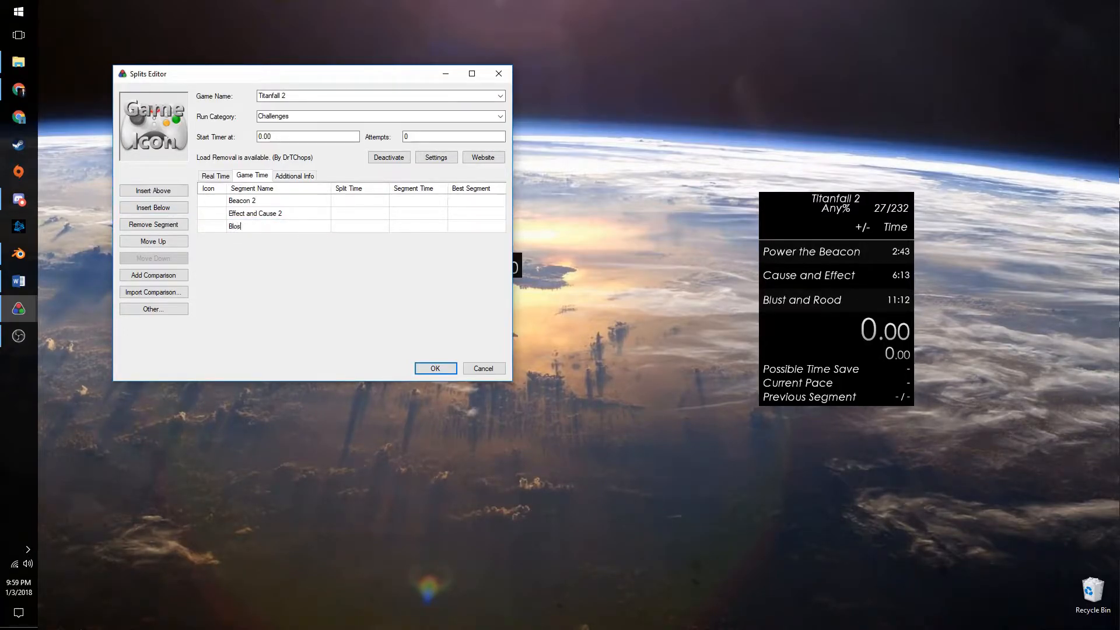
{"action": "type", "text": "Blood and Rust"}
{"action": "left_click", "coordinate": [435, 364]}
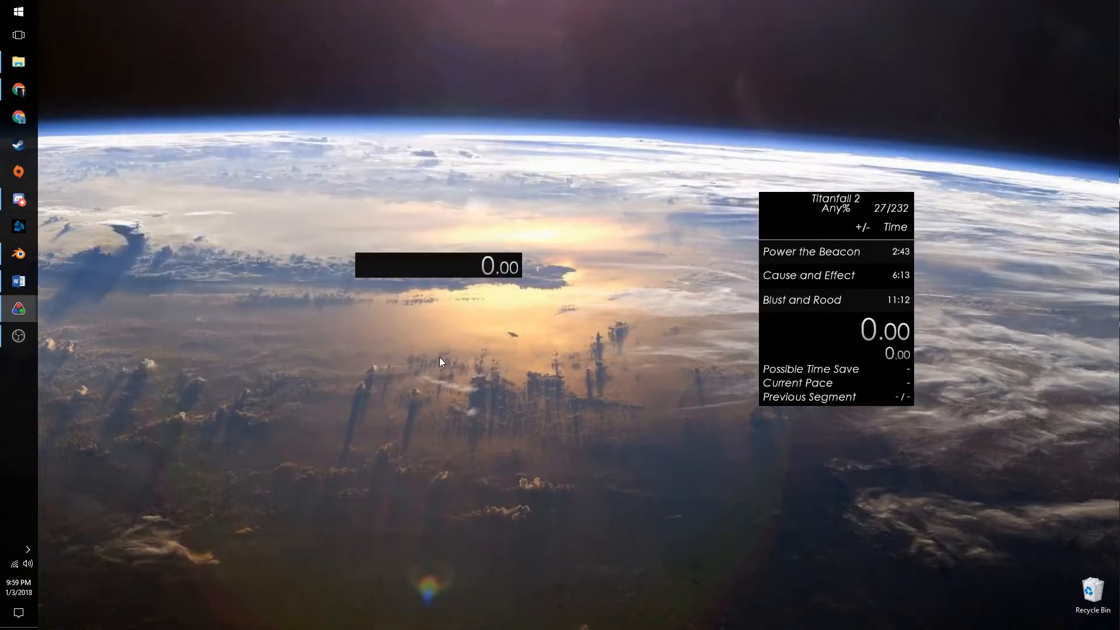
Open the layout for editing, add a Detailed Timer component and remove the plain Timer
{"action": "right_click", "coordinate": [462, 266]}
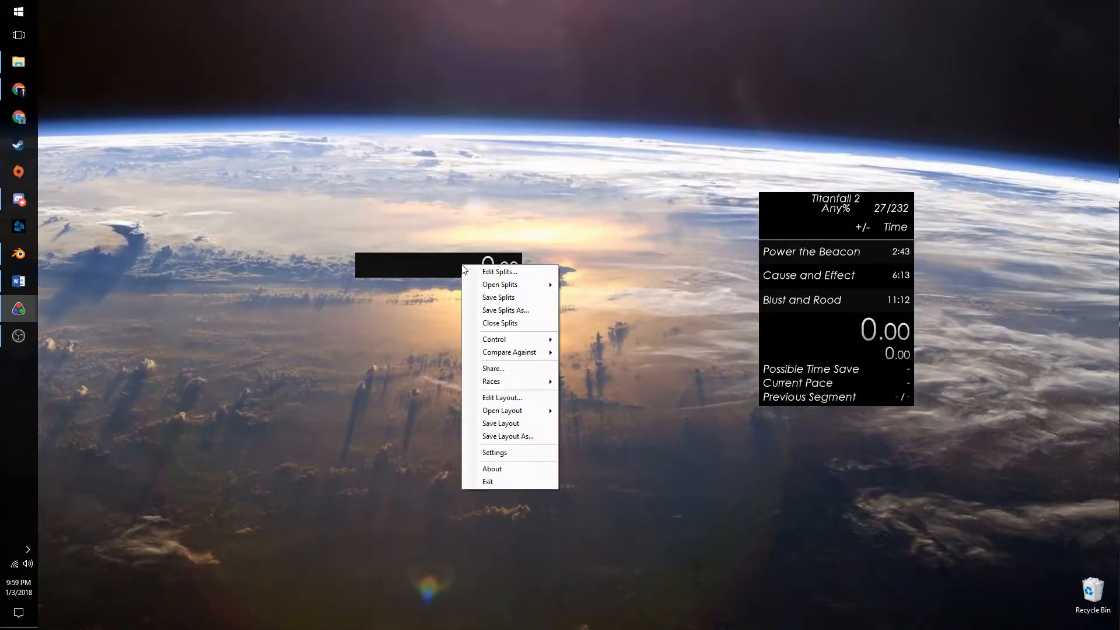
{"action": "left_click", "coordinate": [513, 397]}
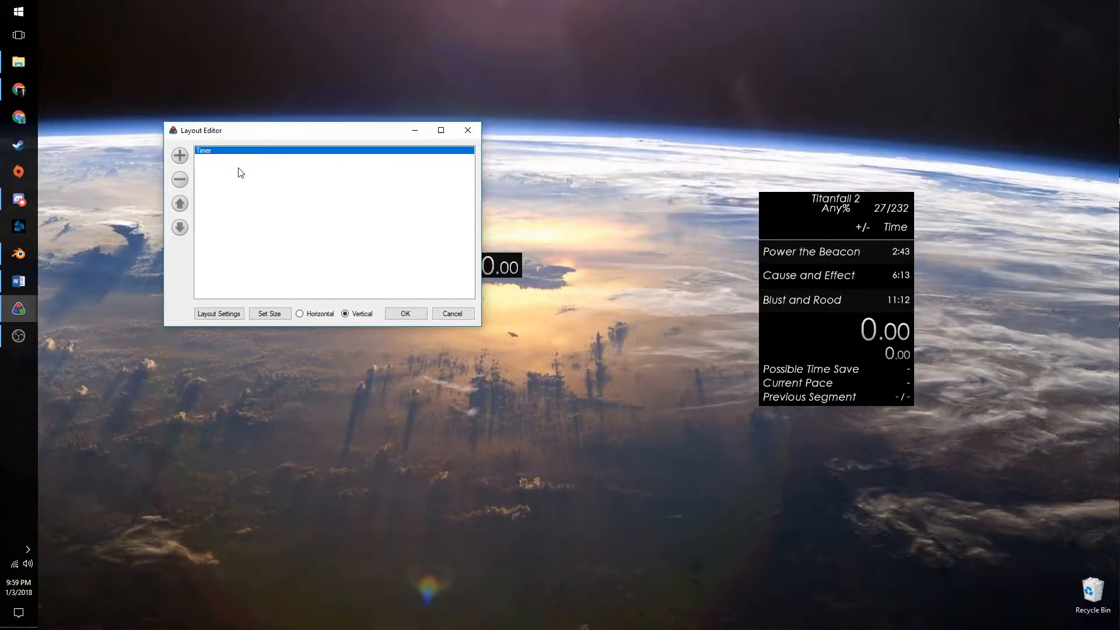
{"action": "left_click", "coordinate": [182, 156]}
{"action": "mouse_move", "coordinate": [230, 152]}
{"action": "left_click", "coordinate": [320, 157]}
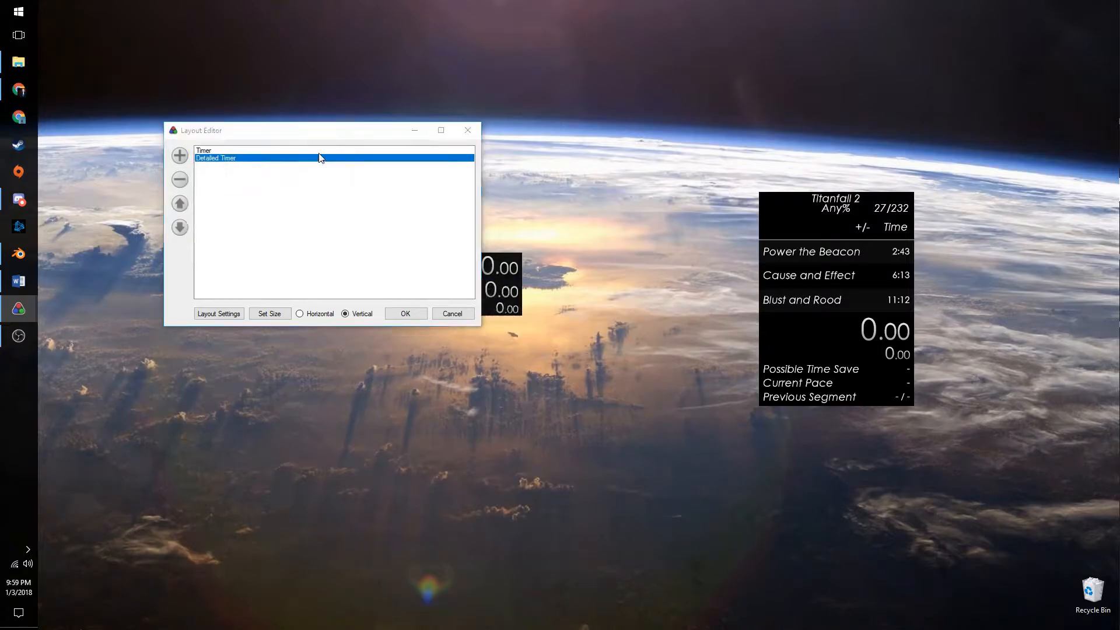
{"action": "left_click", "coordinate": [229, 150]}
{"action": "left_click", "coordinate": [180, 179]}
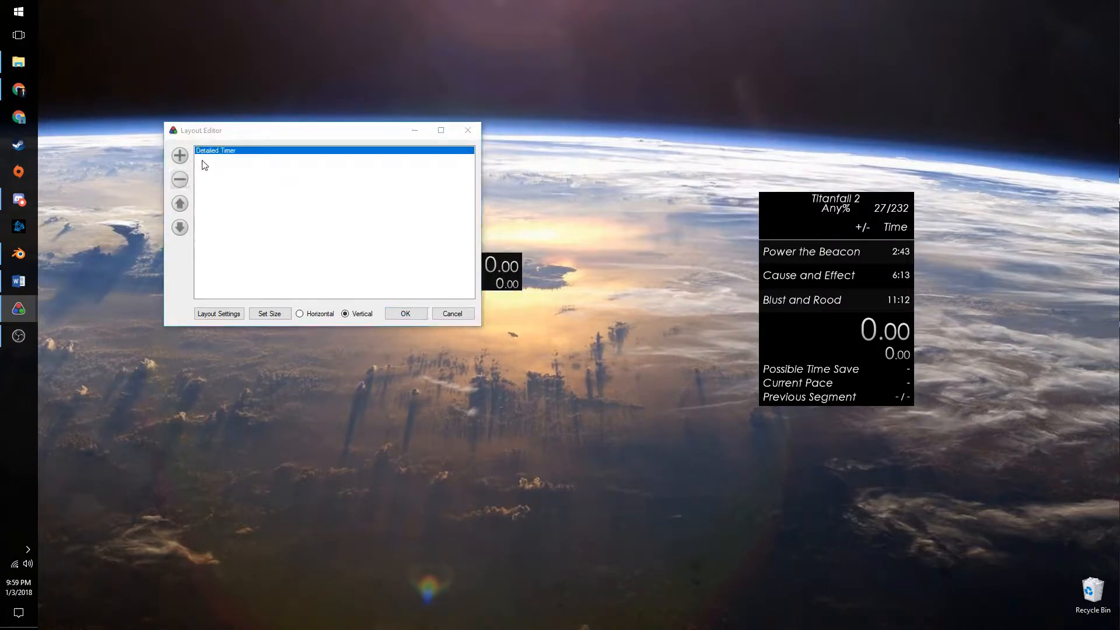
Add the Splits list and the Title component to the layout
{"action": "left_click", "coordinate": [181, 156]}
{"action": "mouse_move", "coordinate": [240, 168]}
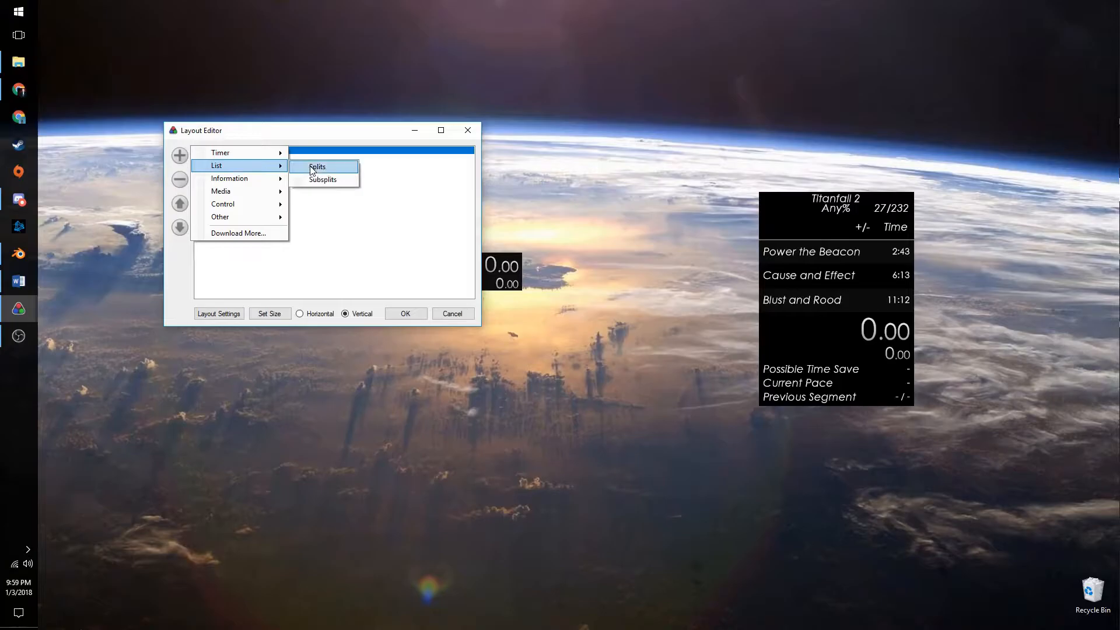
{"action": "left_click", "coordinate": [312, 168]}
{"action": "left_click", "coordinate": [182, 157]}
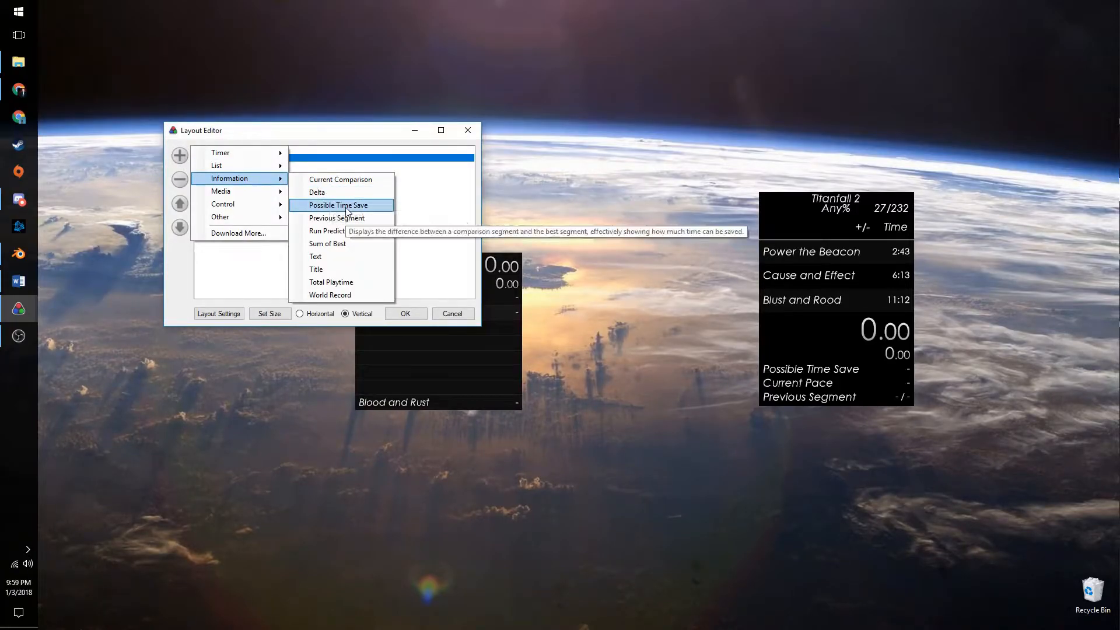
{"action": "left_click", "coordinate": [327, 269]}
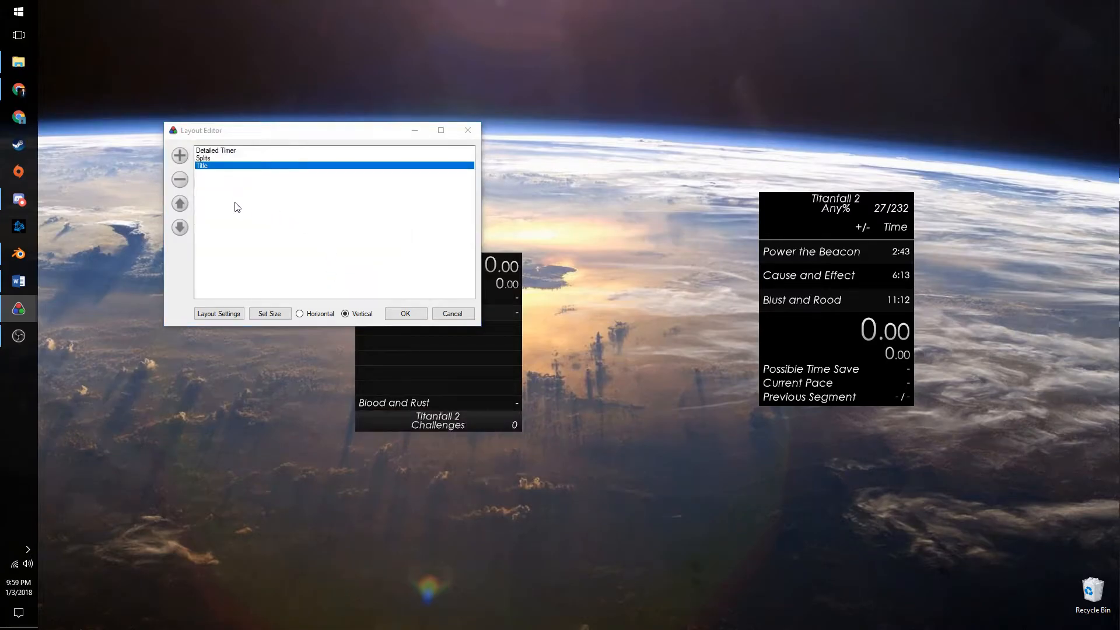
Reorder the layout components to Title, Splits, Detailed Timer
{"action": "left_click", "coordinate": [178, 208]}
{"action": "left_click", "coordinate": [179, 233]}
{"action": "left_click", "coordinate": [179, 207]}
{"action": "left_click", "coordinate": [180, 228]}
{"action": "mouse_move", "coordinate": [216, 167]}
{"action": "left_mouse_down"}
{"action": "mouse_move", "coordinate": [218, 151]}
{"action": "mouse_move", "coordinate": [228, 169]}
{"action": "left_mouse_up"}
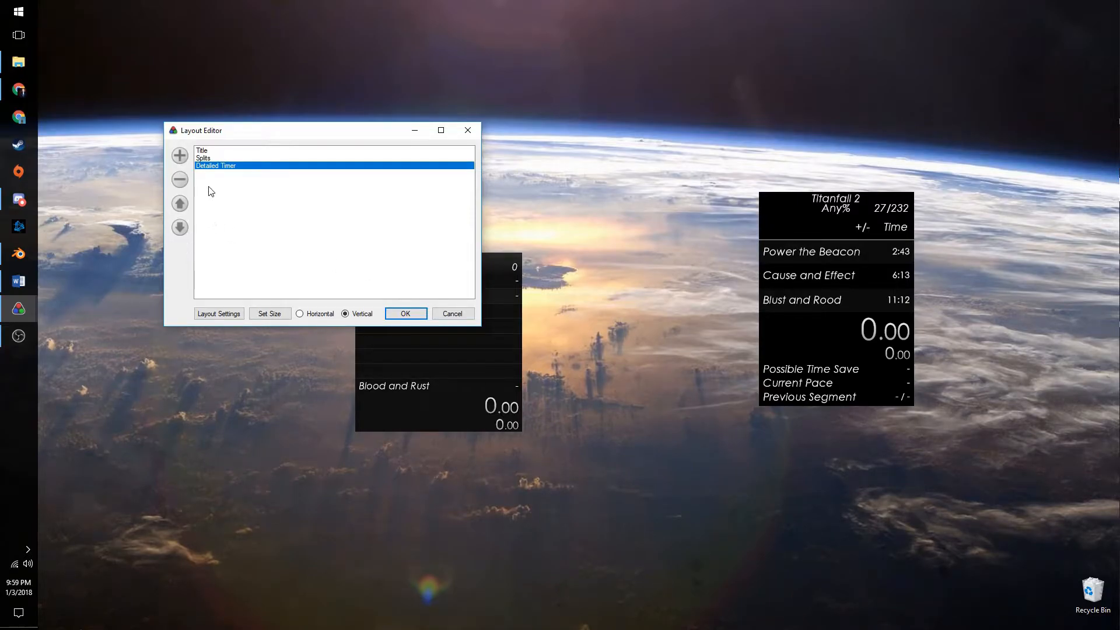
Add the Possible Time Save and Previous Segment information components below the Detailed Timer
{"action": "left_click", "coordinate": [179, 157]}
{"action": "mouse_move", "coordinate": [252, 184]}
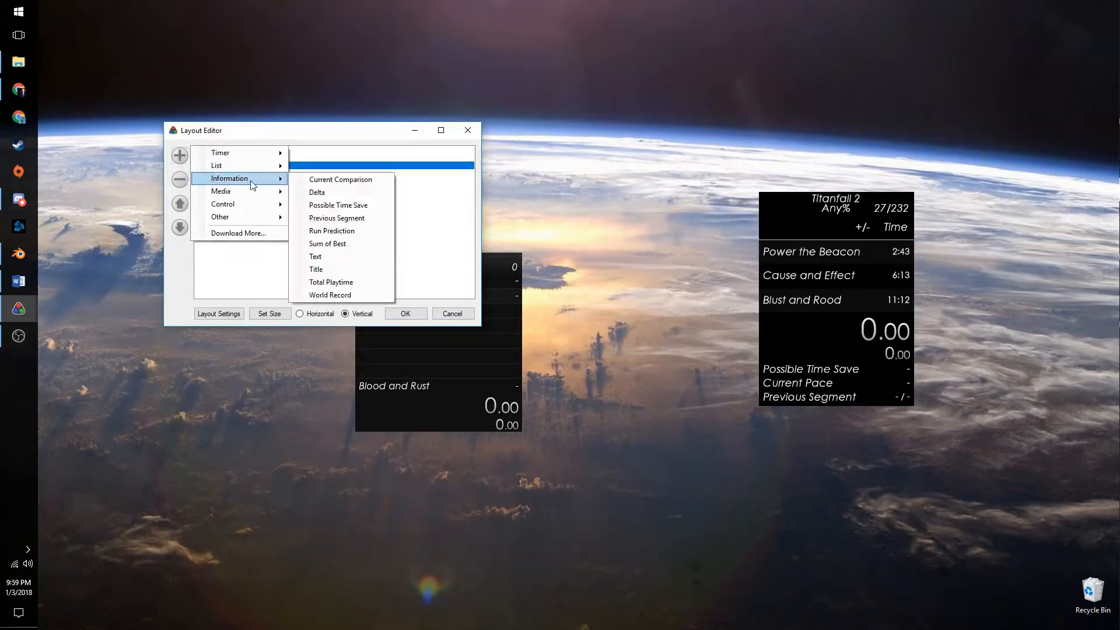
{"action": "left_click", "coordinate": [351, 206]}
{"action": "left_click", "coordinate": [180, 157]}
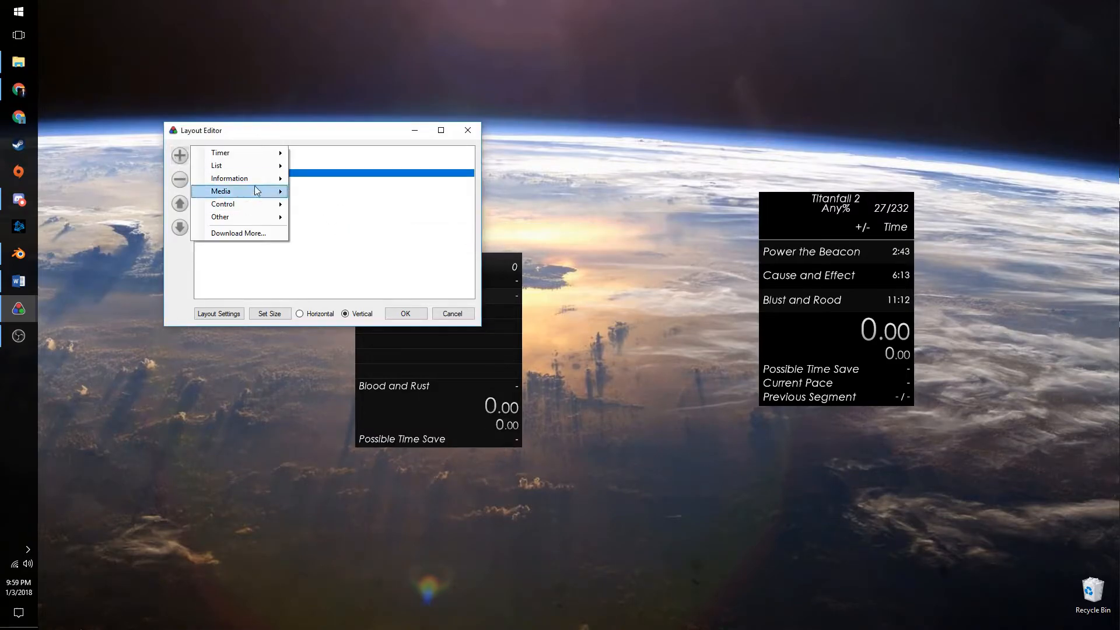
{"action": "left_click", "coordinate": [340, 219]}
{"action": "left_click", "coordinate": [182, 156]}
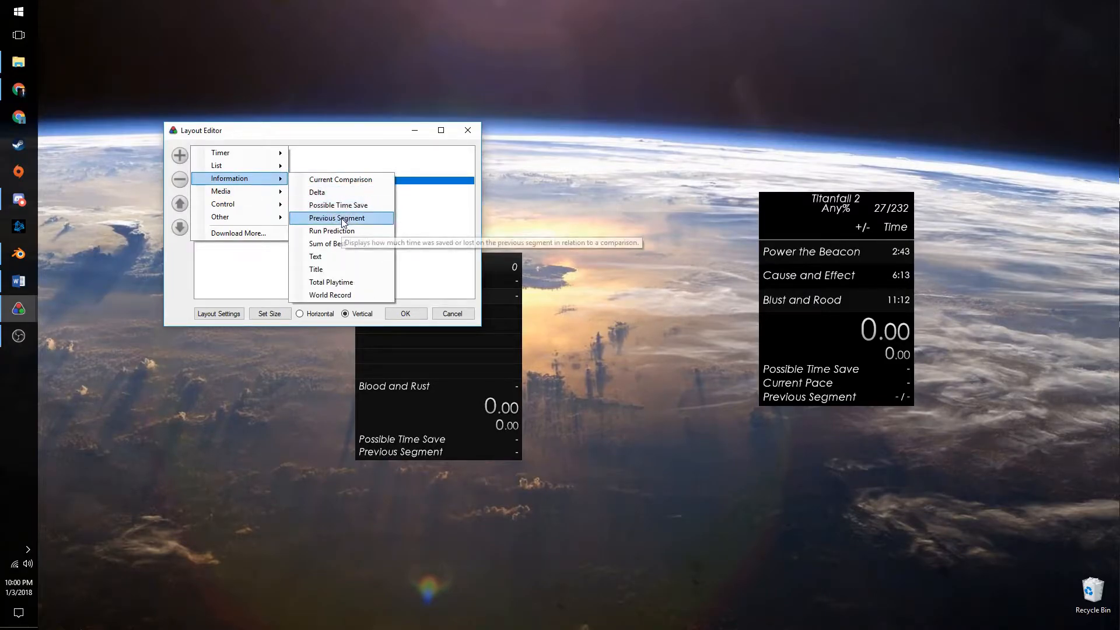
{"action": "left_click", "coordinate": [343, 219]}
{"action": "left_click", "coordinate": [179, 179]}
Add the Run Prediction information component below Previous Segment in the layout
{"action": "left_click", "coordinate": [180, 156]}
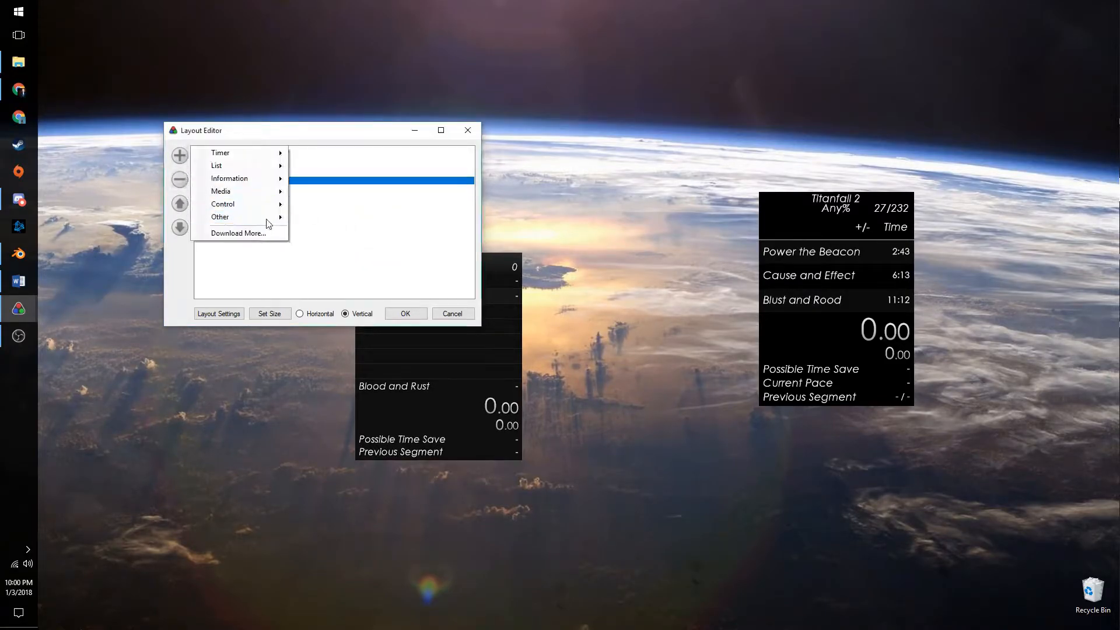
{"action": "mouse_move", "coordinate": [257, 178]}
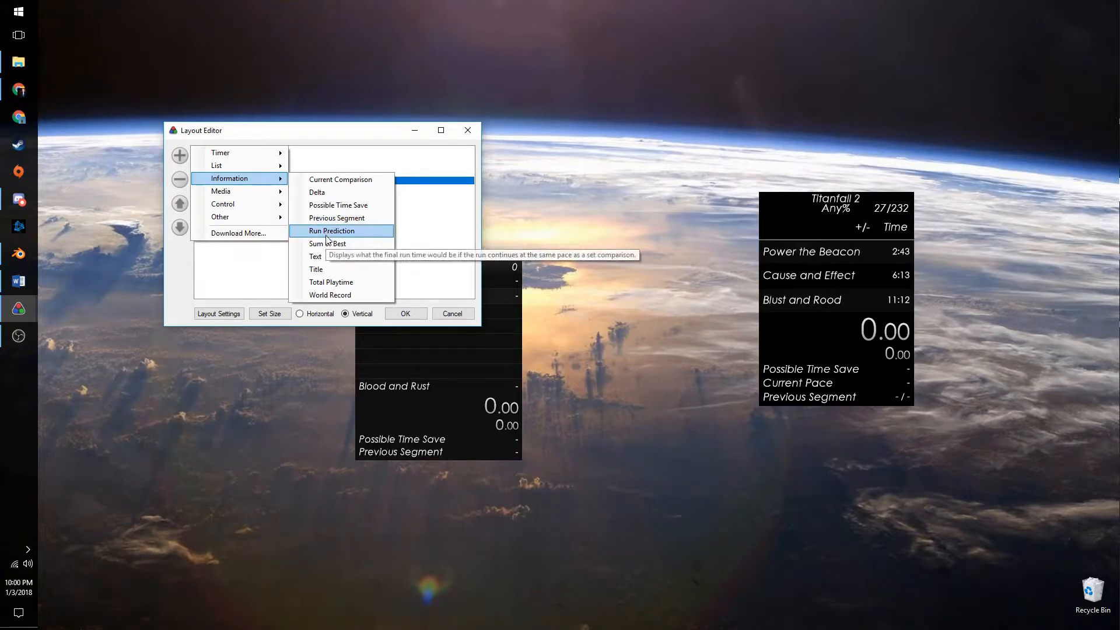
{"action": "left_click", "coordinate": [328, 232]}
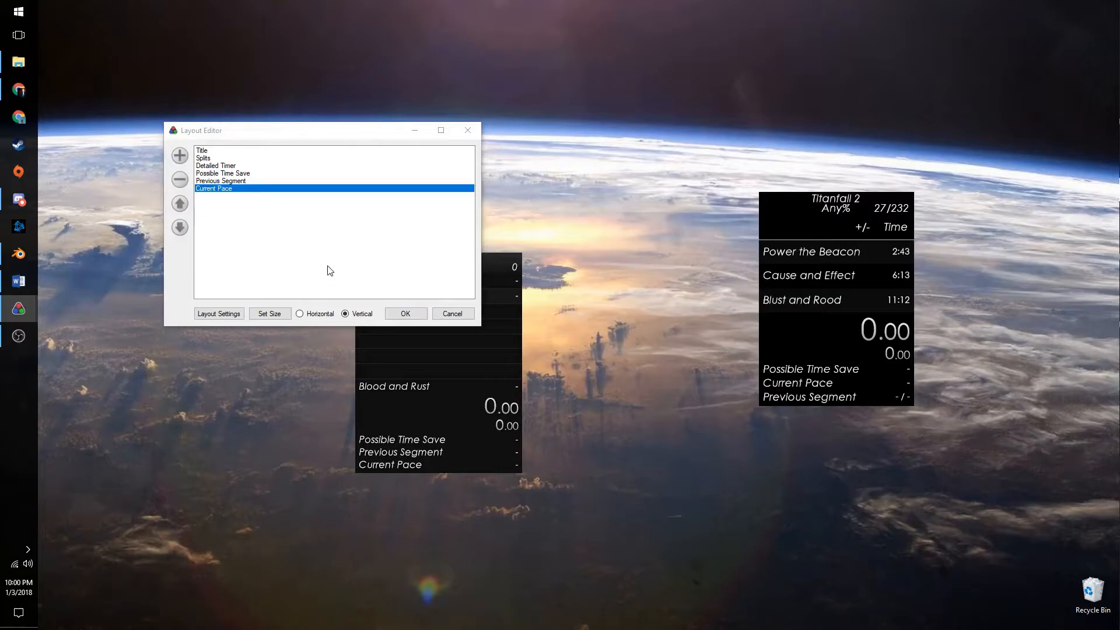
Set the layout's width to 252
{"action": "left_click", "coordinate": [262, 313]}
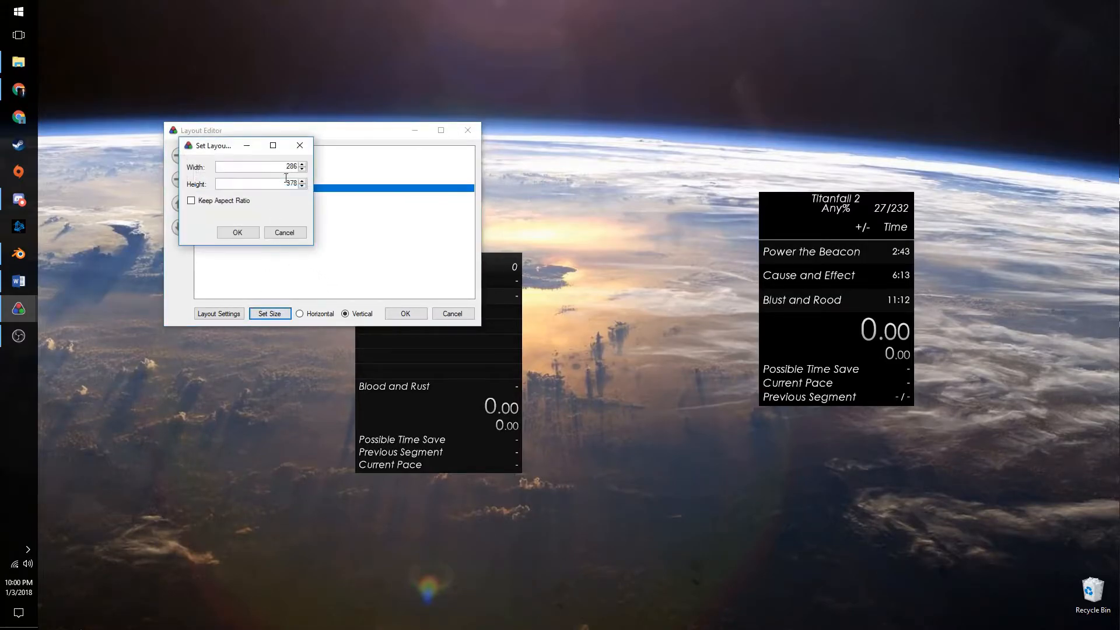
{"action": "left_click", "coordinate": [304, 165]}
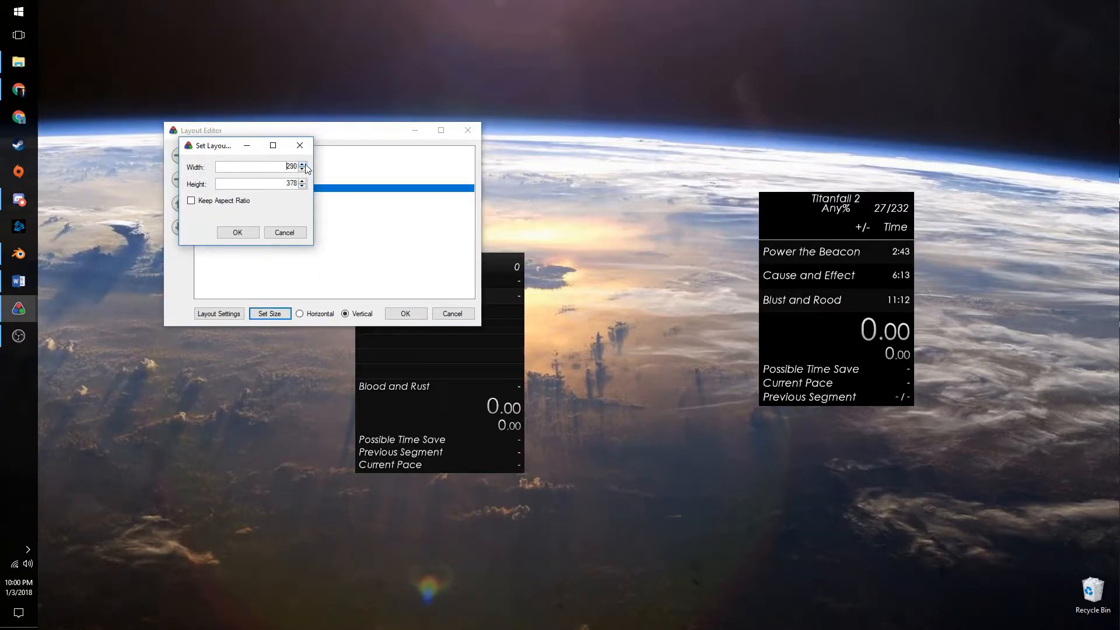
{"action": "left_click", "coordinate": [302, 170]}
{"action": "left_click", "coordinate": [302, 169]}
{"action": "left_click", "coordinate": [302, 169]}
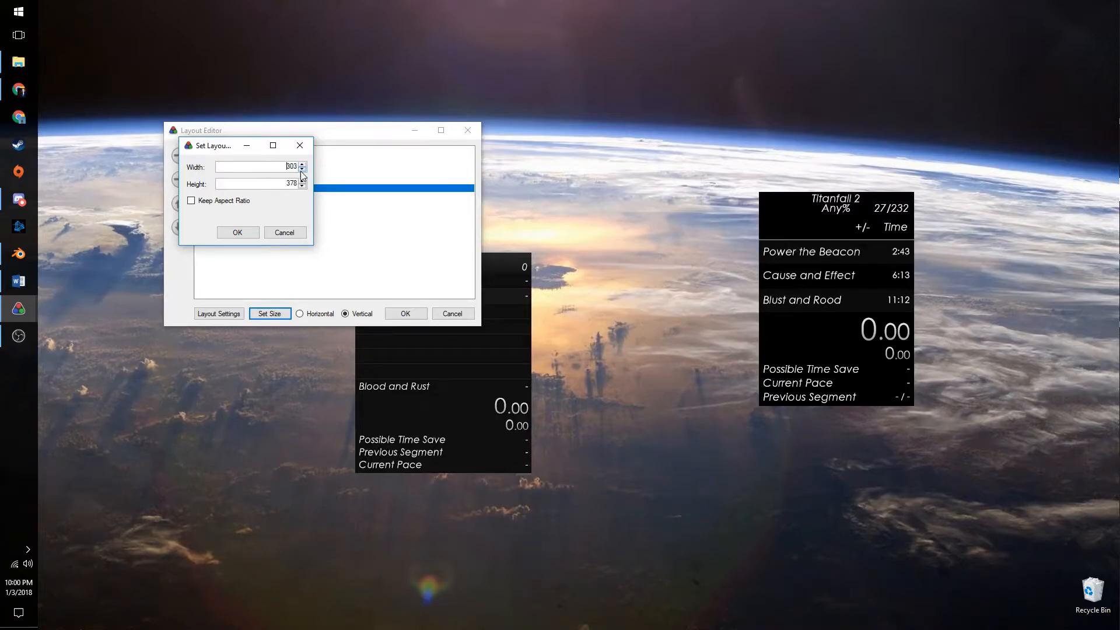
{"action": "left_click", "coordinate": [303, 174]}
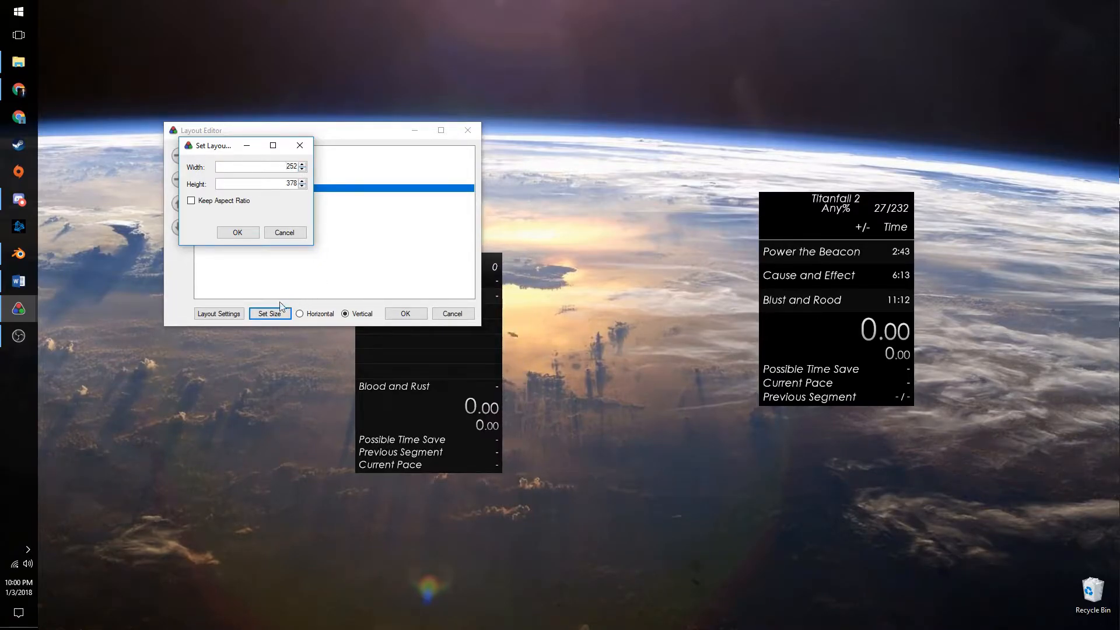
{"action": "left_click", "coordinate": [238, 232]}
Make the layout's solid background color almost fully transparent by lowering its alpha
{"action": "left_click", "coordinate": [219, 313]}
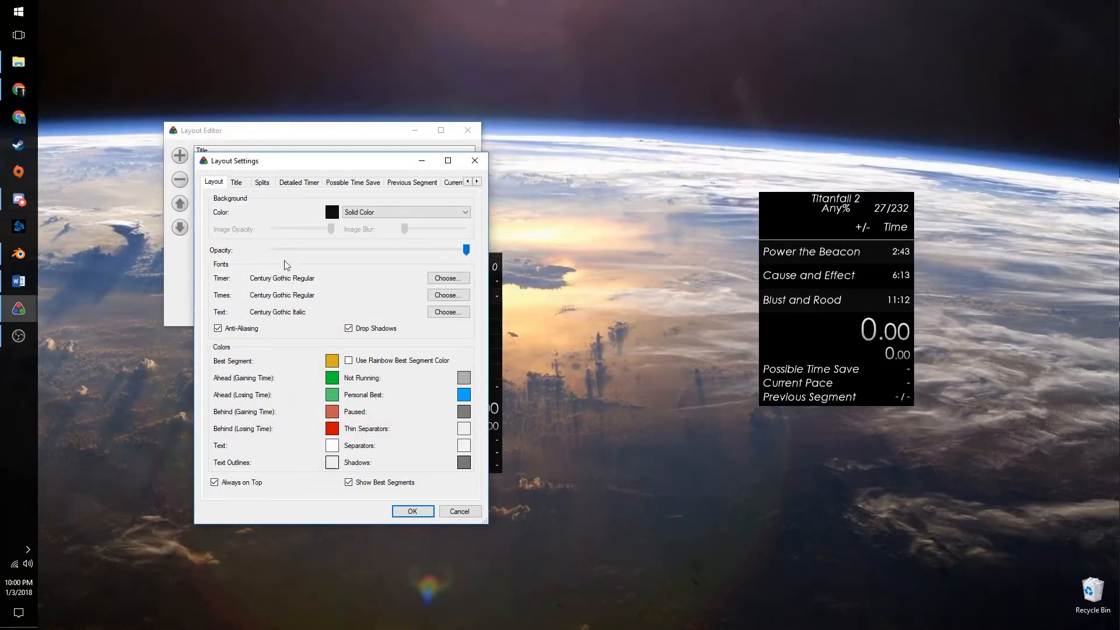
{"action": "left_click", "coordinate": [332, 214]}
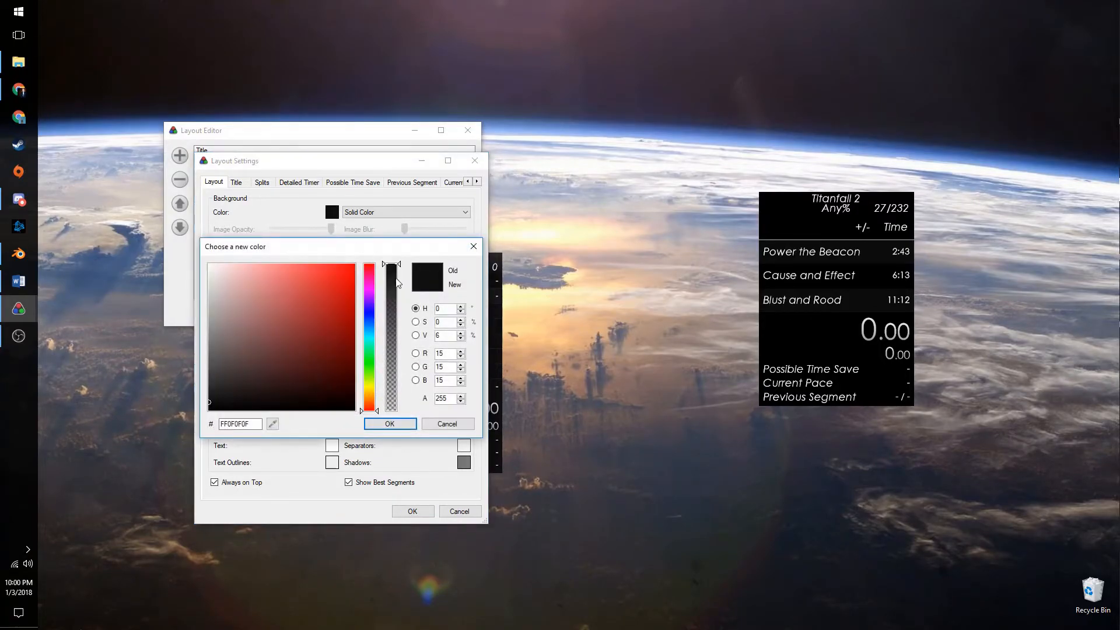
{"action": "left_click_drag", "start_coordinate": [397, 279], "coordinate": [396, 400]}
{"action": "left_click", "coordinate": [401, 423]}
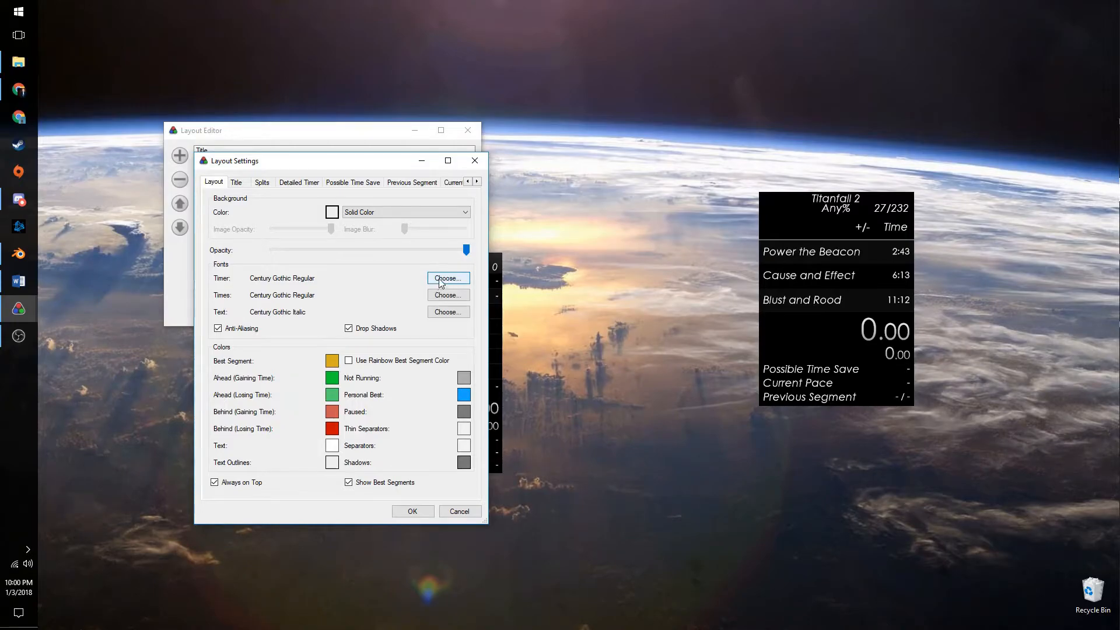
Review the layout's text font, the rainbow best segment color option and the title settings
{"action": "left_click_drag", "start_coordinate": [394, 171], "coordinate": [250, 152]}
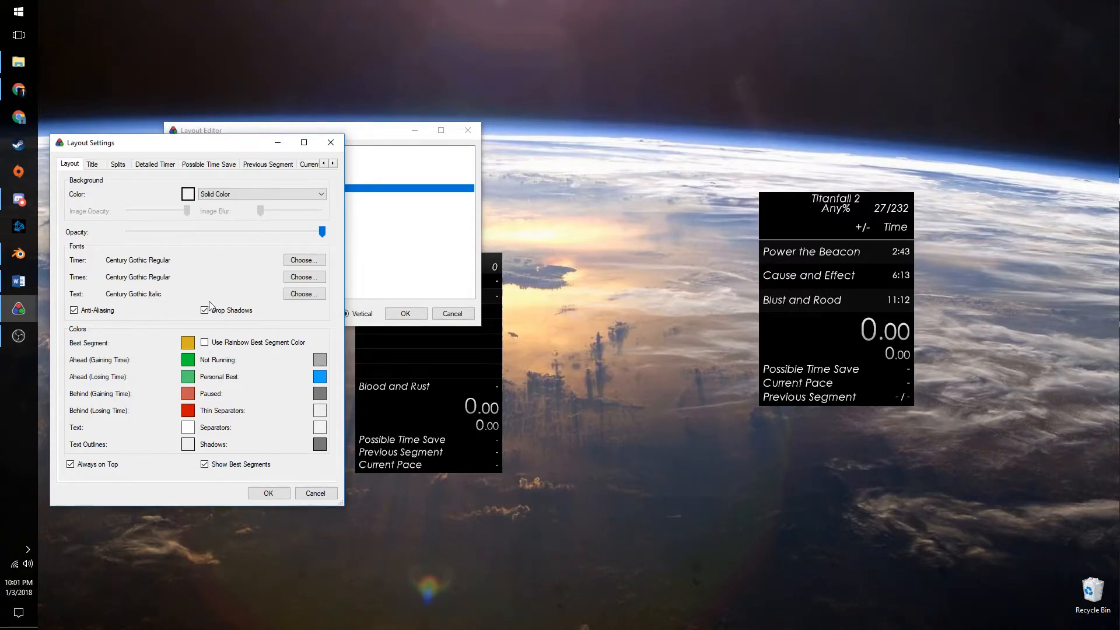
{"action": "left_click", "coordinate": [306, 293]}
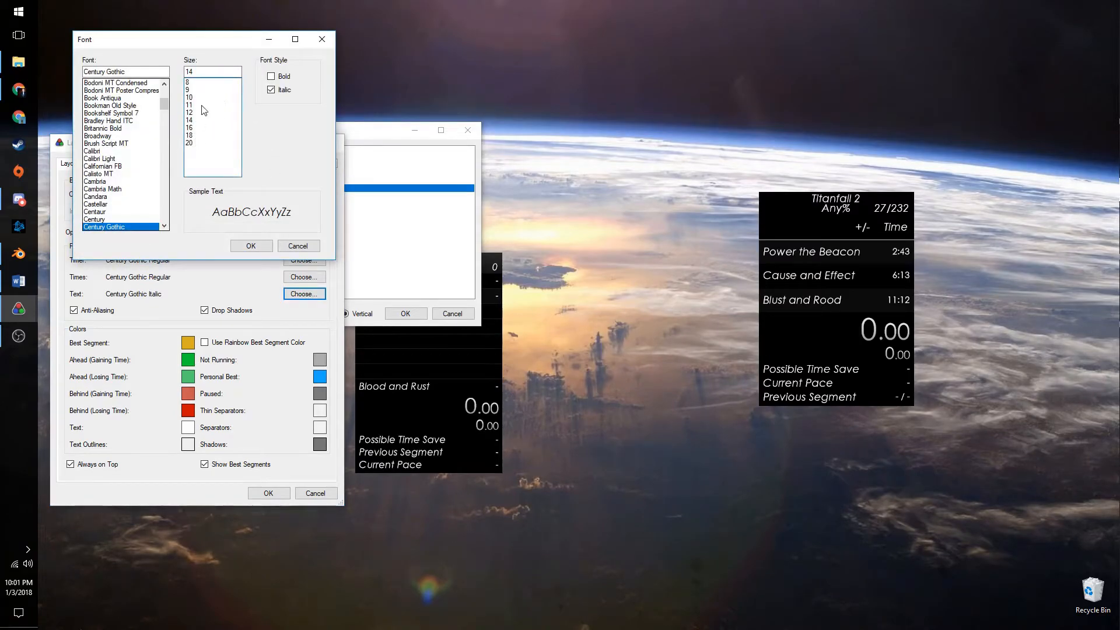
{"action": "left_click", "coordinate": [251, 246]}
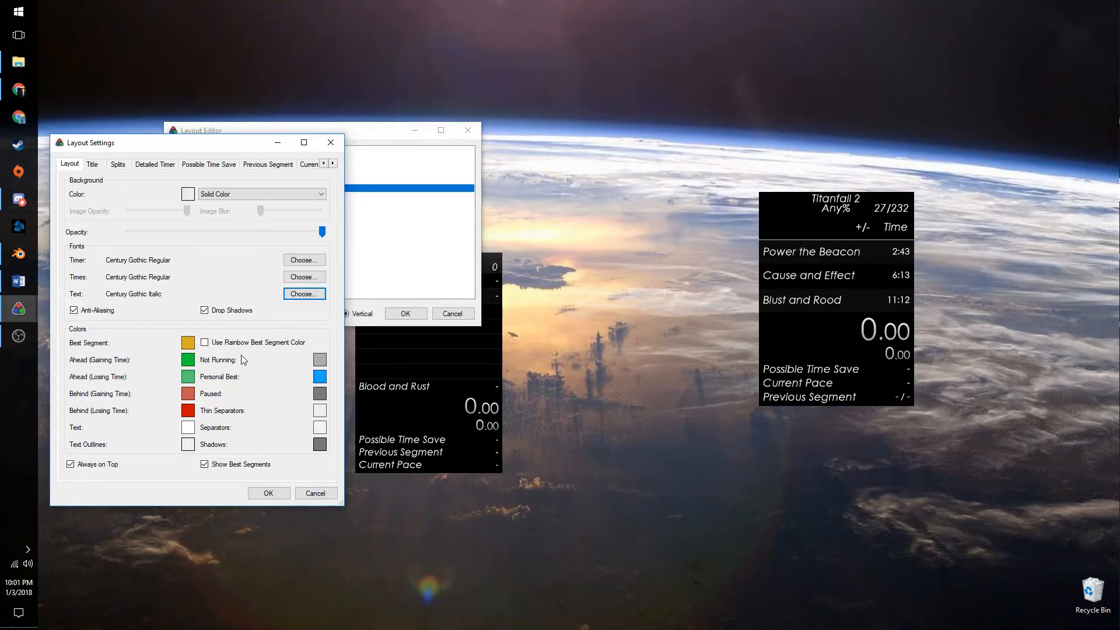
{"action": "left_click", "coordinate": [205, 342]}
{"action": "left_click", "coordinate": [205, 343]}
{"action": "left_click", "coordinate": [96, 165]}
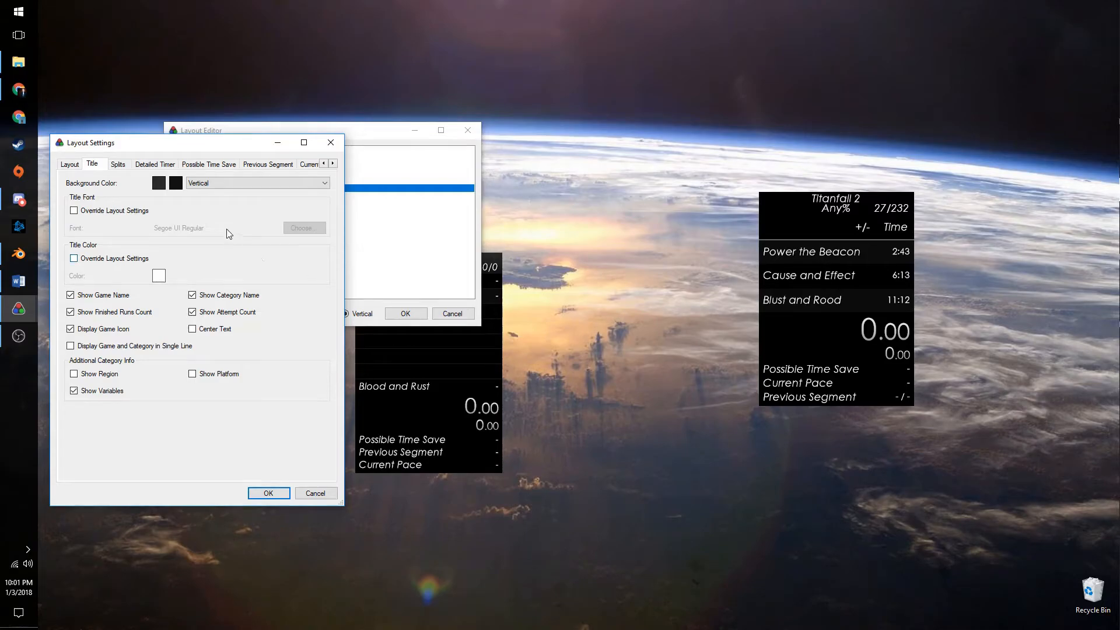
Set the Splits component to 3 total splits and 0 upcoming splits, and increase the split height
{"action": "left_click", "coordinate": [120, 165]}
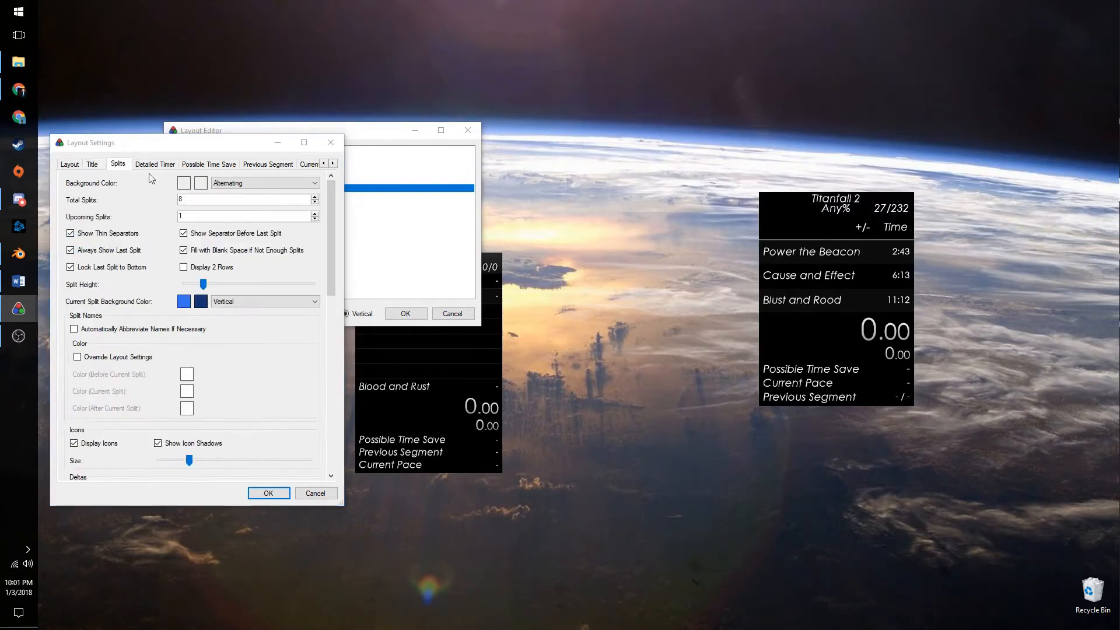
{"action": "left_click", "coordinate": [315, 203]}
{"action": "left_click", "coordinate": [315, 203]}
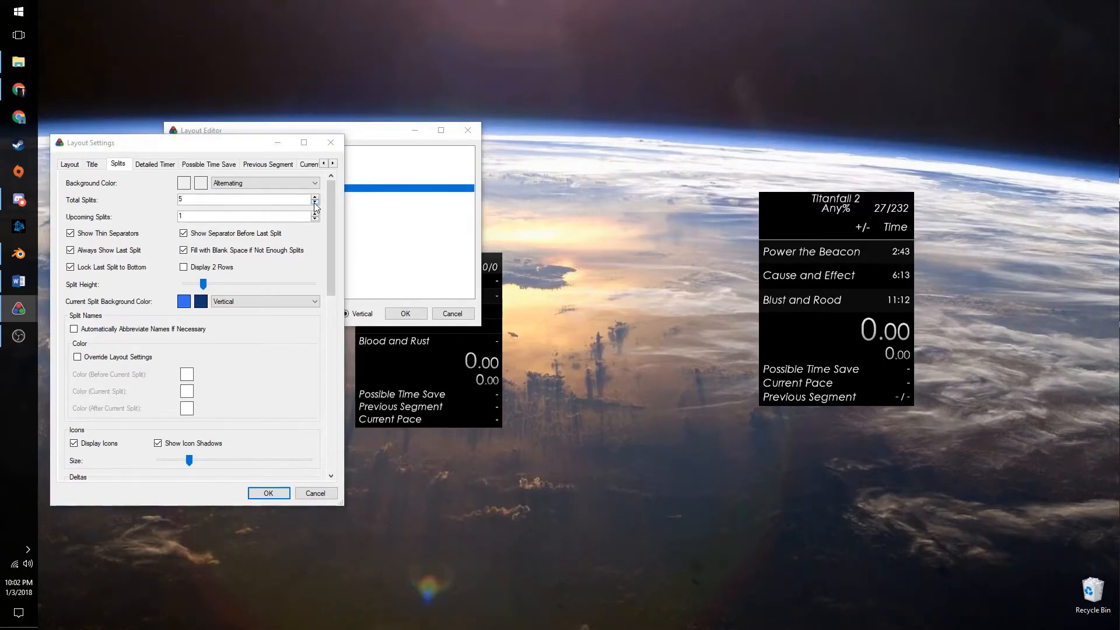
{"action": "left_click", "coordinate": [314, 203]}
{"action": "left_click", "coordinate": [314, 203]}
{"action": "left_click", "coordinate": [315, 203]}
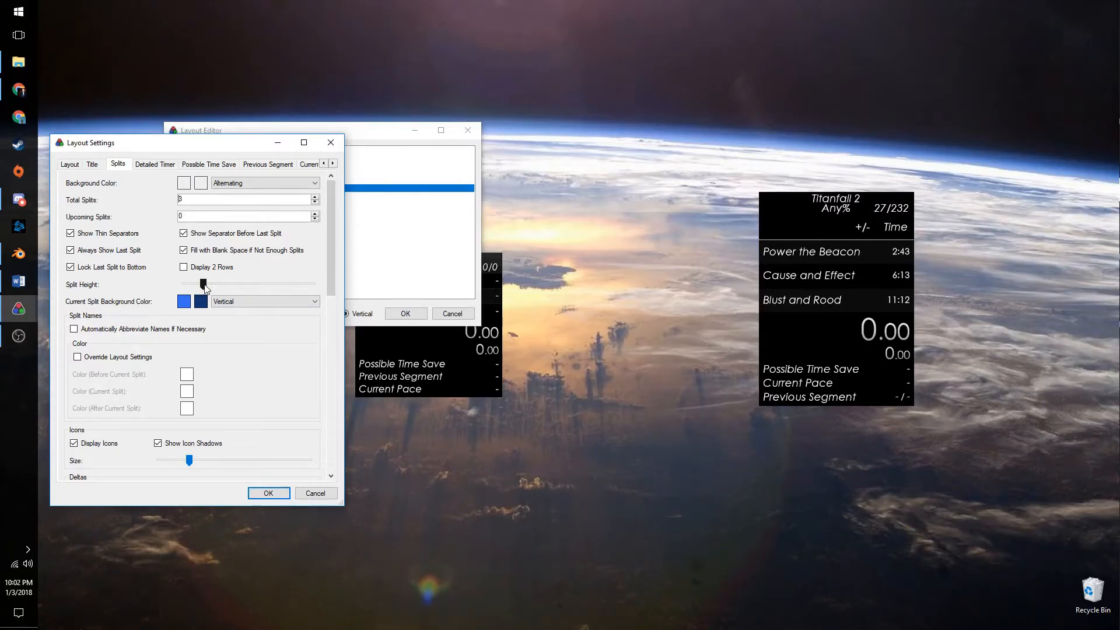
{"action": "left_click_drag", "start_coordinate": [204, 286], "coordinate": [246, 285]}
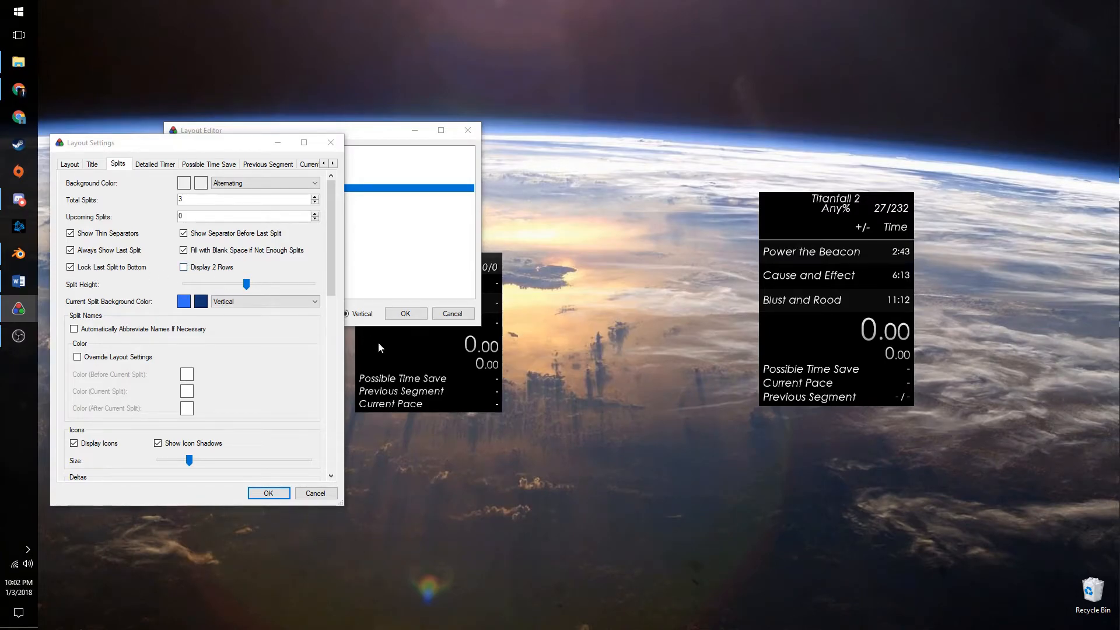
Try a total of 7 splits and return the total to 3
{"action": "left_click", "coordinate": [316, 198]}
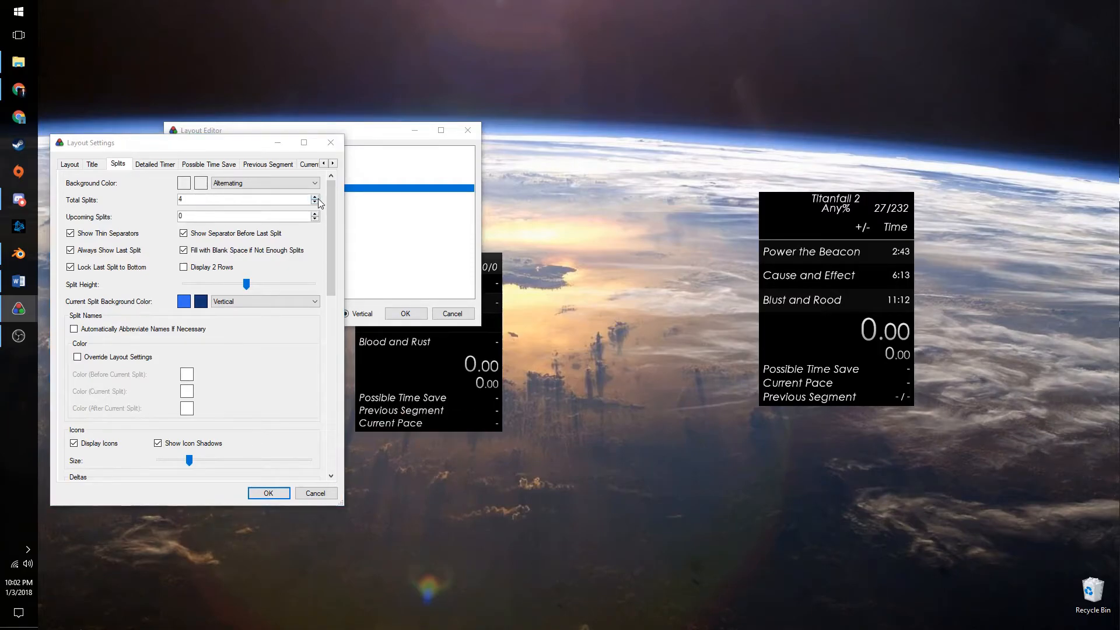
{"action": "left_click", "coordinate": [316, 197]}
{"action": "left_click", "coordinate": [315, 198]}
{"action": "left_click", "coordinate": [316, 198]}
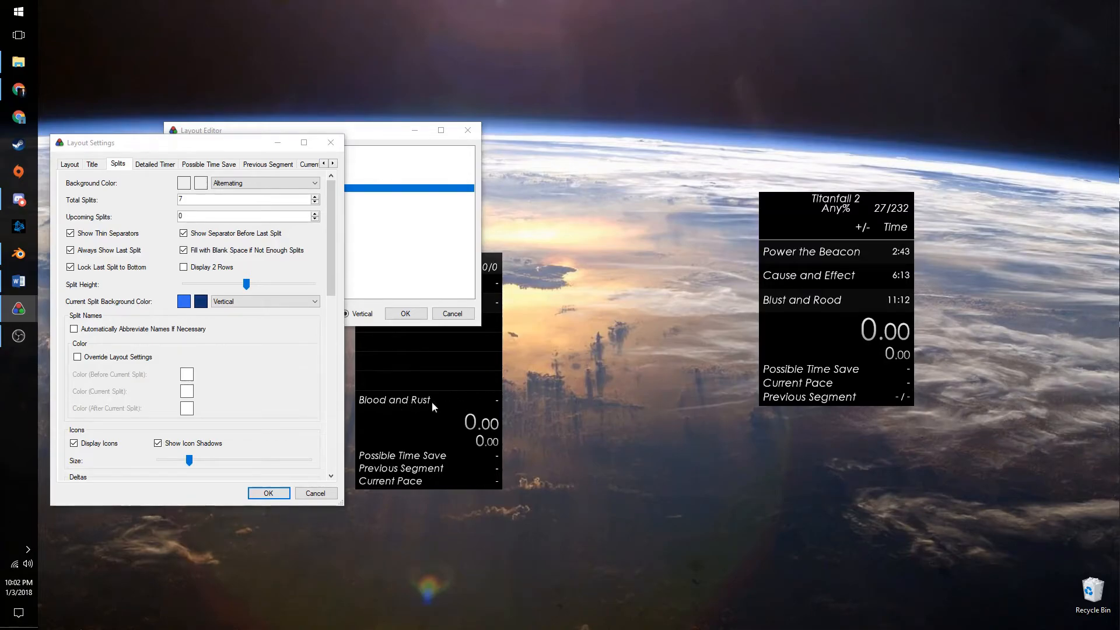
{"action": "left_click", "coordinate": [315, 202]}
{"action": "left_click", "coordinate": [315, 202]}
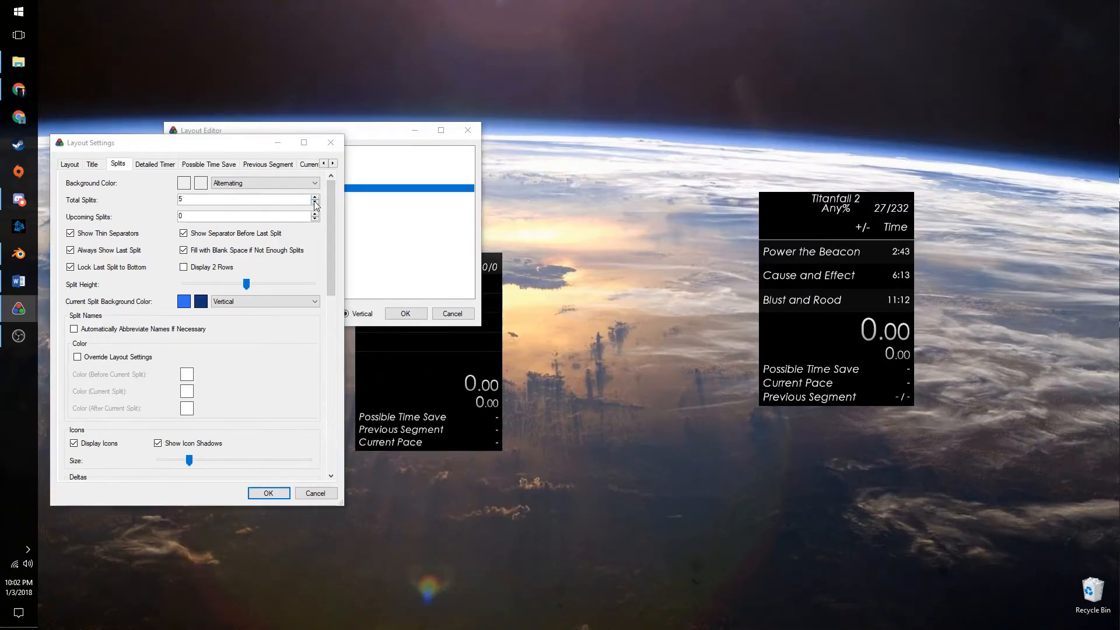
{"action": "left_click", "coordinate": [315, 202]}
{"action": "left_click", "coordinate": [316, 202]}
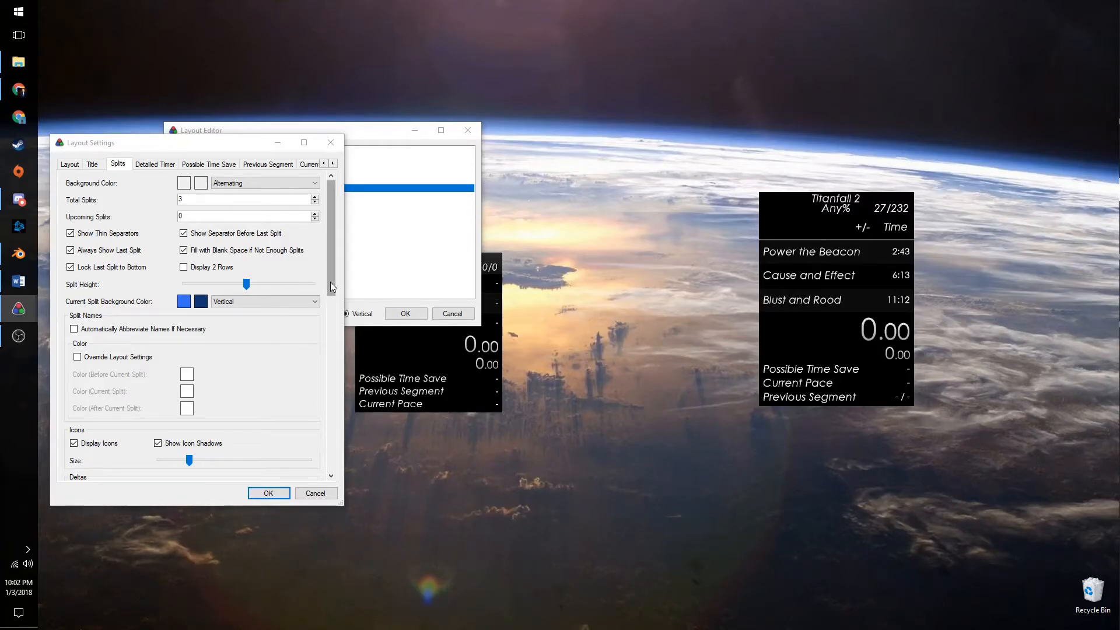
Review the splits column settings and restore the Time column's type to Split Time
{"action": "left_click_drag", "start_coordinate": [331, 277], "coordinate": [354, 464]}
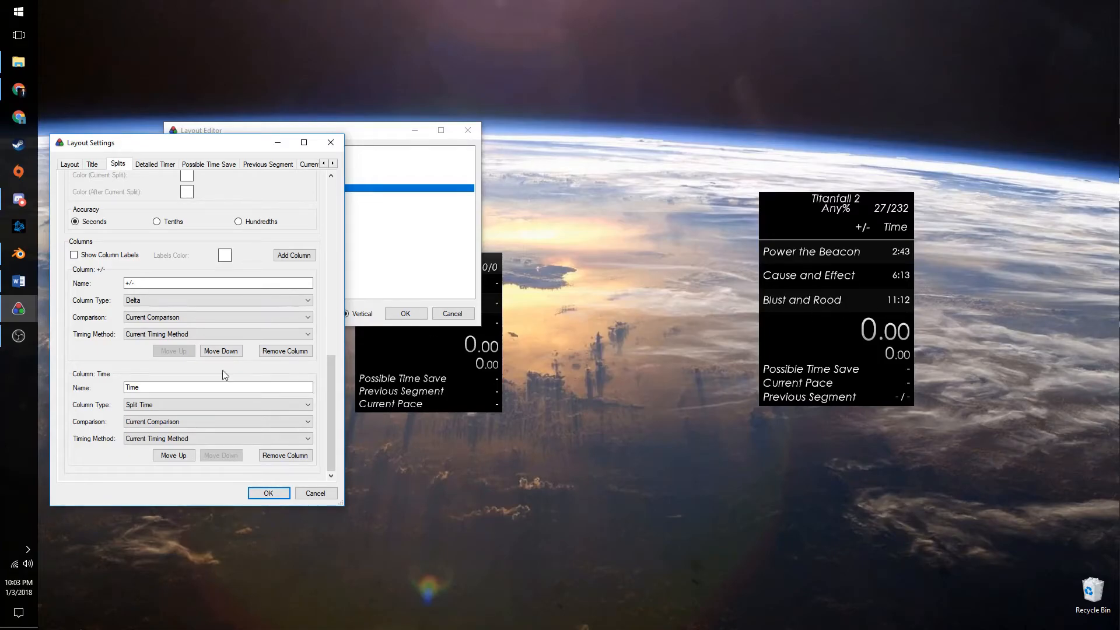
{"action": "scroll", "coordinate": [247, 403], "scroll_direction": "up", "scroll_amount": 1}
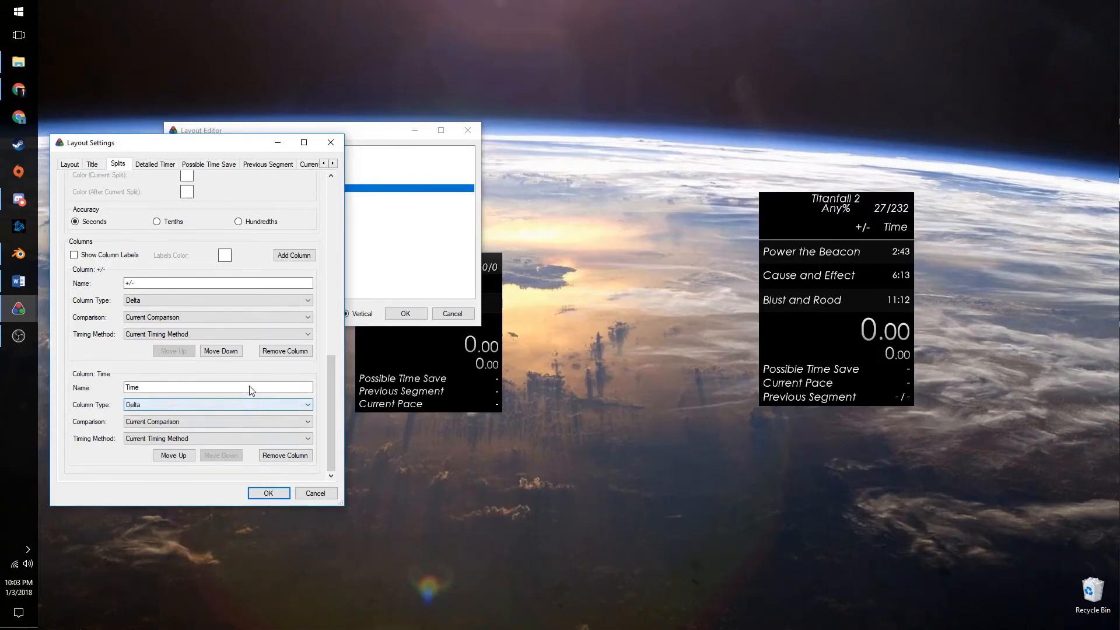
{"action": "scroll", "coordinate": [250, 388], "scroll_direction": "up", "scroll_amount": 1}
{"action": "left_click_drag", "start_coordinate": [331, 420], "coordinate": [331, 450]}
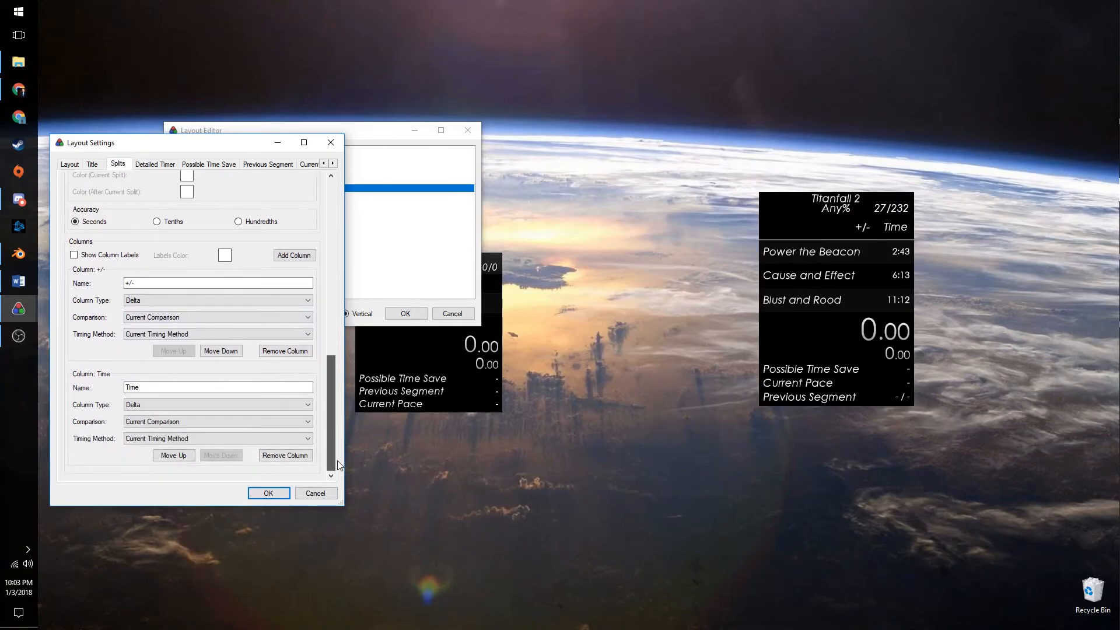
{"action": "left_click", "coordinate": [233, 404]}
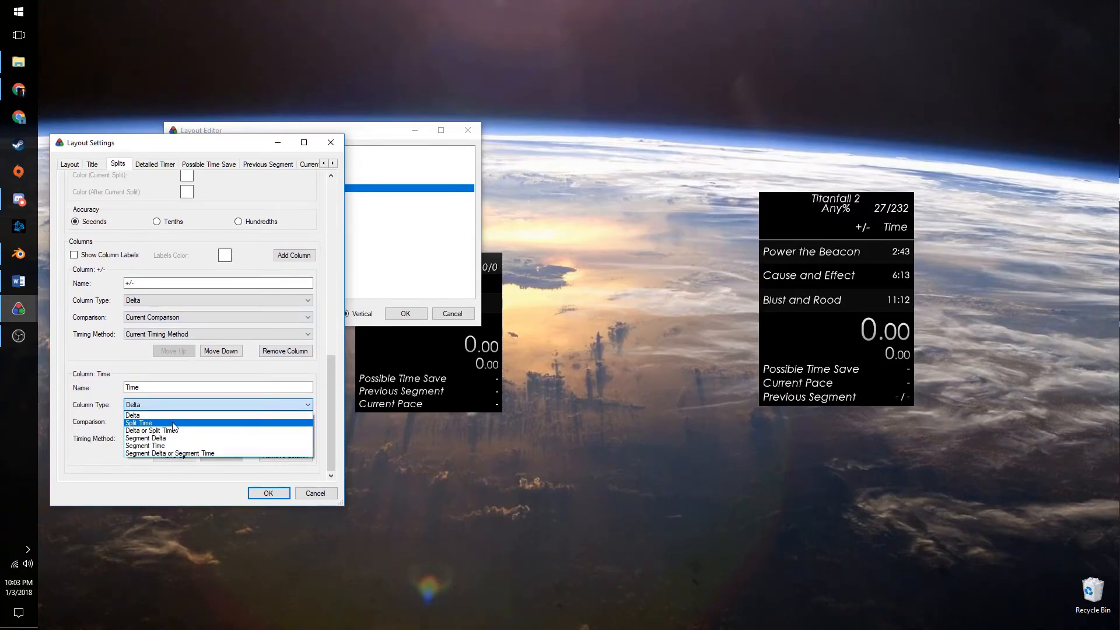
{"action": "left_click", "coordinate": [172, 425]}
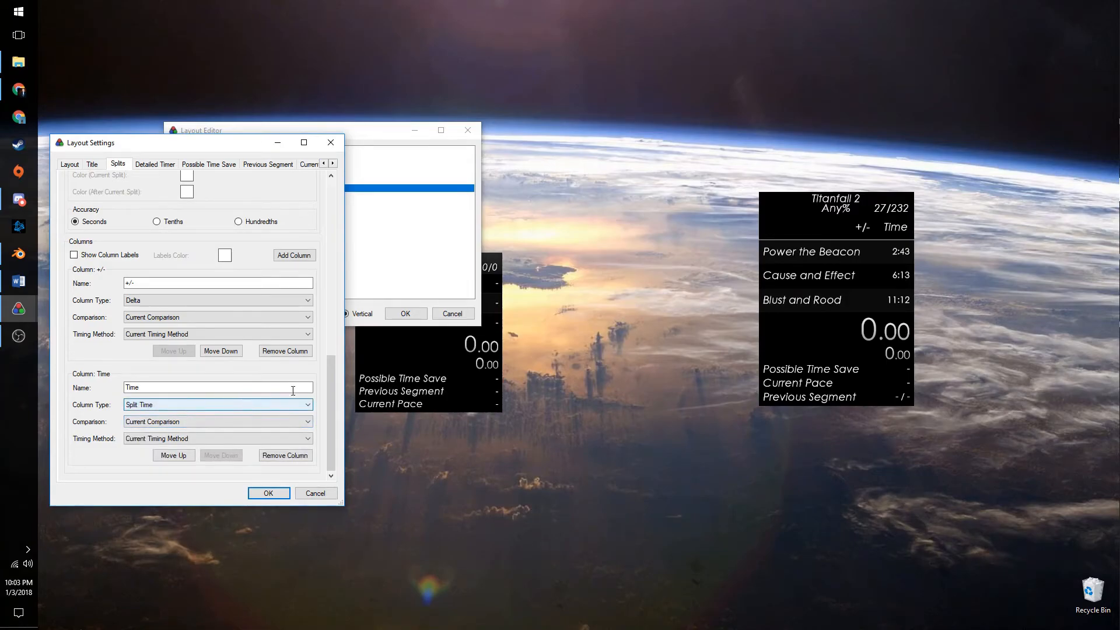
{"action": "left_click_drag", "start_coordinate": [329, 397], "coordinate": [328, 221]}
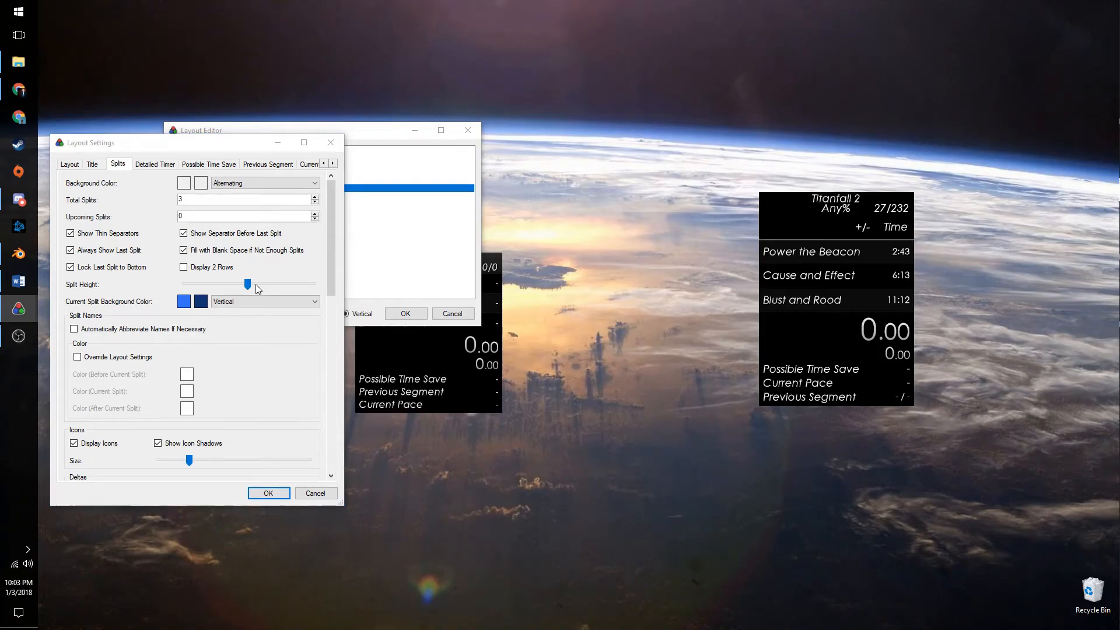
Increase the height of the Detailed Timer component slightly
{"action": "left_click", "coordinate": [159, 166]}
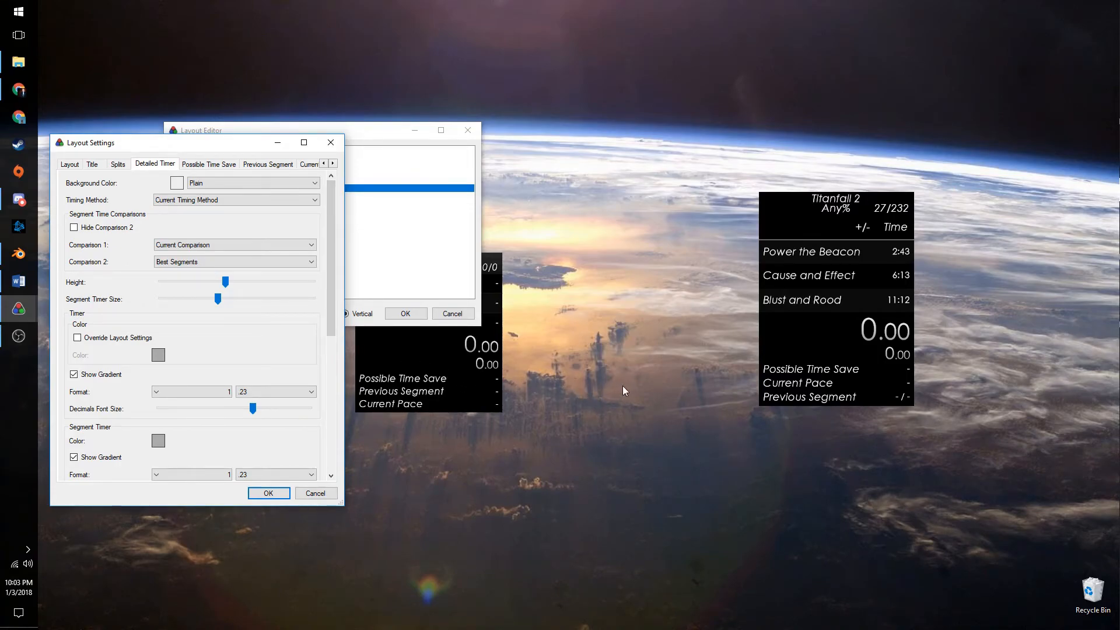
{"action": "mouse_move", "coordinate": [225, 281]}
{"action": "left_mouse_down"}
{"action": "mouse_move", "coordinate": [244, 282]}
{"action": "mouse_move", "coordinate": [218, 302]}
{"action": "mouse_move", "coordinate": [236, 301]}
{"action": "mouse_move", "coordinate": [219, 302]}
{"action": "left_mouse_up"}
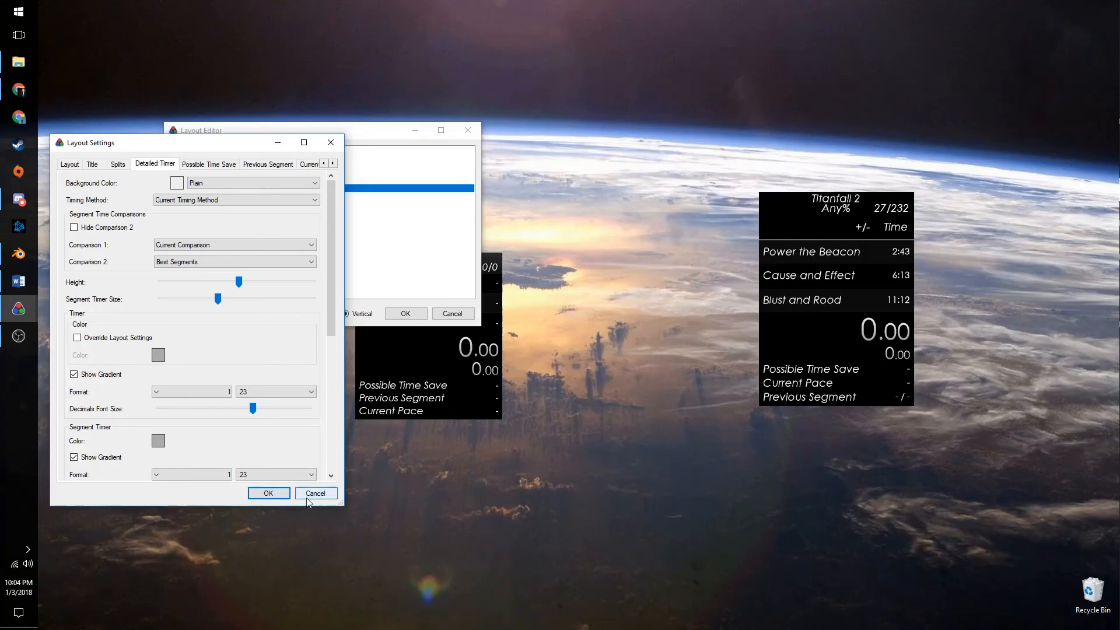
{"action": "mouse_move", "coordinate": [330, 307]}
{"action": "left_mouse_down"}
{"action": "mouse_move", "coordinate": [333, 442]}
{"action": "mouse_move", "coordinate": [329, 309]}
{"action": "left_mouse_up"}
Review the settings of the information components, title and general layout, and accept the layout settings
{"action": "left_click", "coordinate": [210, 165]}
{"action": "left_click", "coordinate": [263, 165]}
{"action": "left_click", "coordinate": [306, 164]}
{"action": "left_click", "coordinate": [257, 164]}
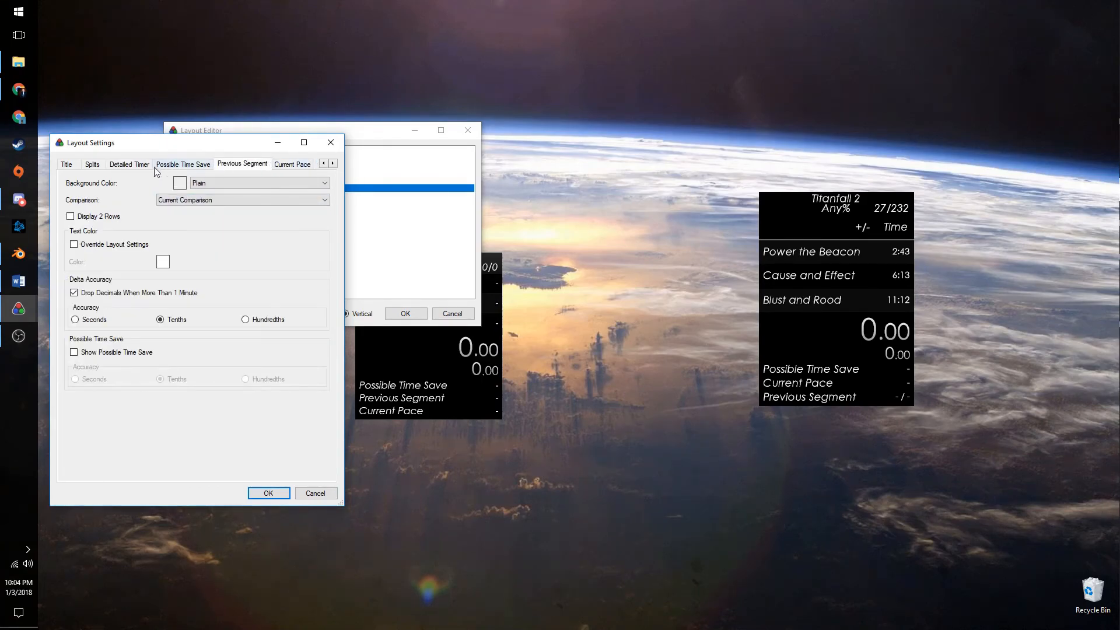
{"action": "left_click", "coordinate": [91, 166]}
{"action": "left_click", "coordinate": [71, 165]}
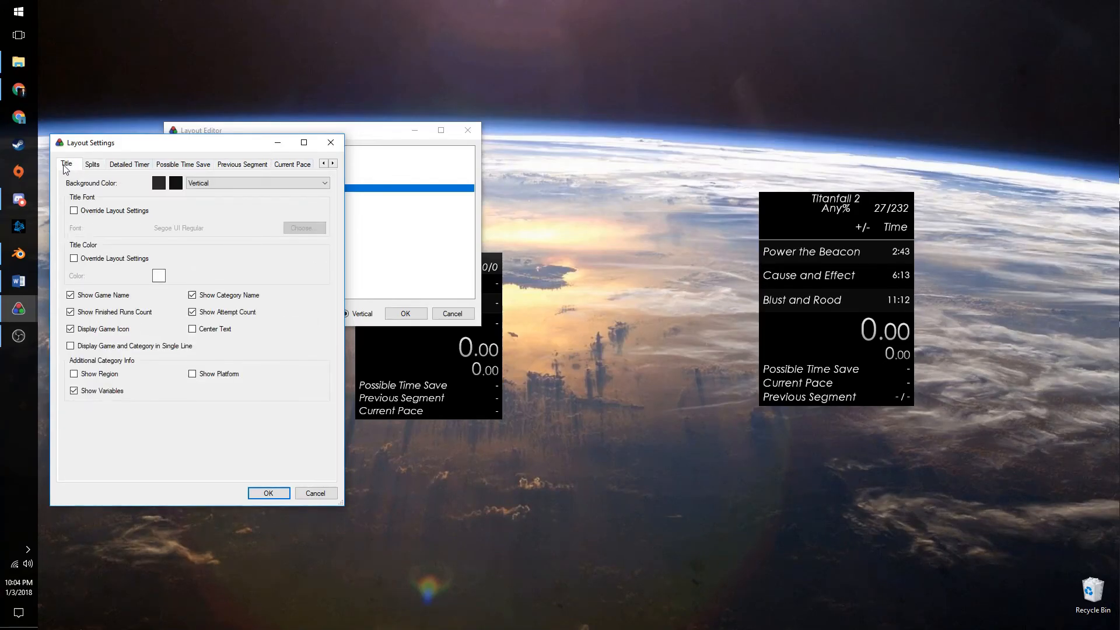
{"action": "left_click", "coordinate": [323, 164]}
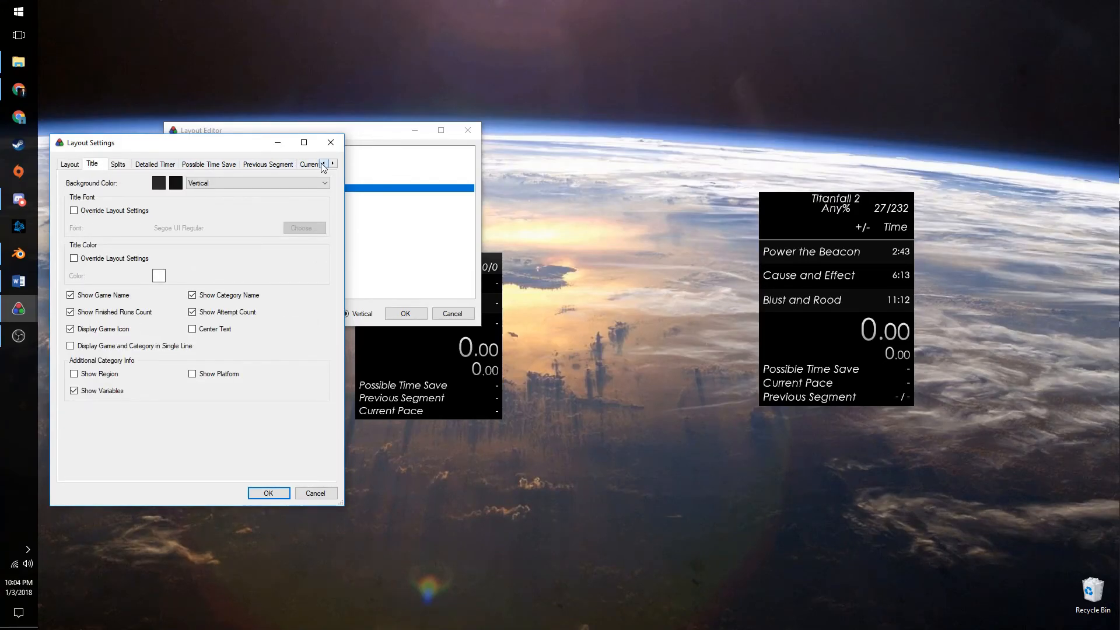
{"action": "left_click", "coordinate": [70, 165]}
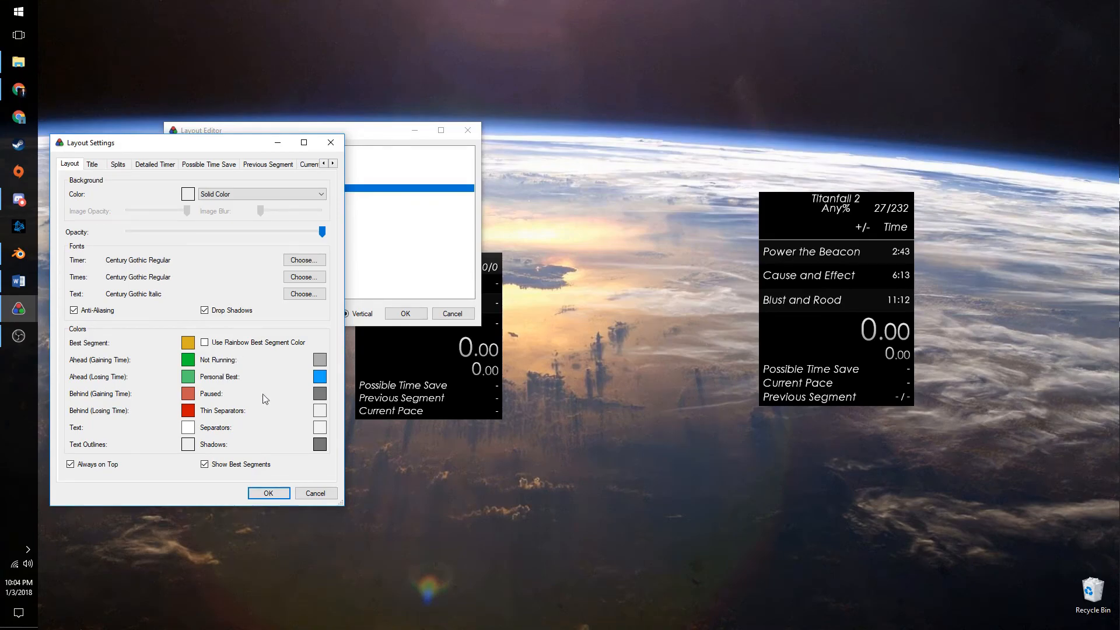
{"action": "left_click", "coordinate": [265, 493]}
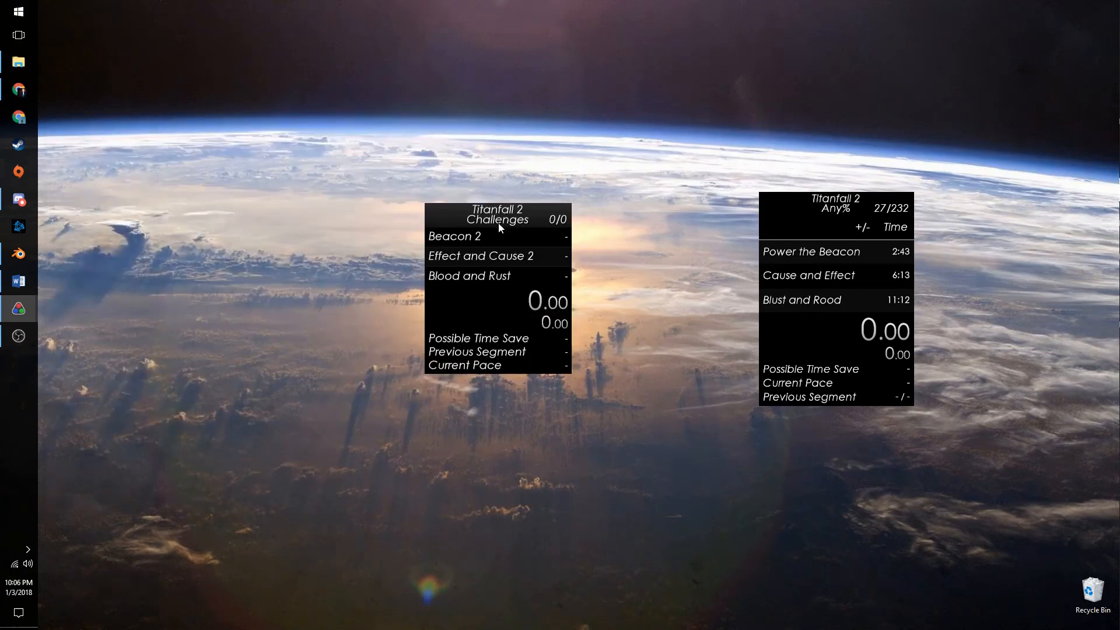